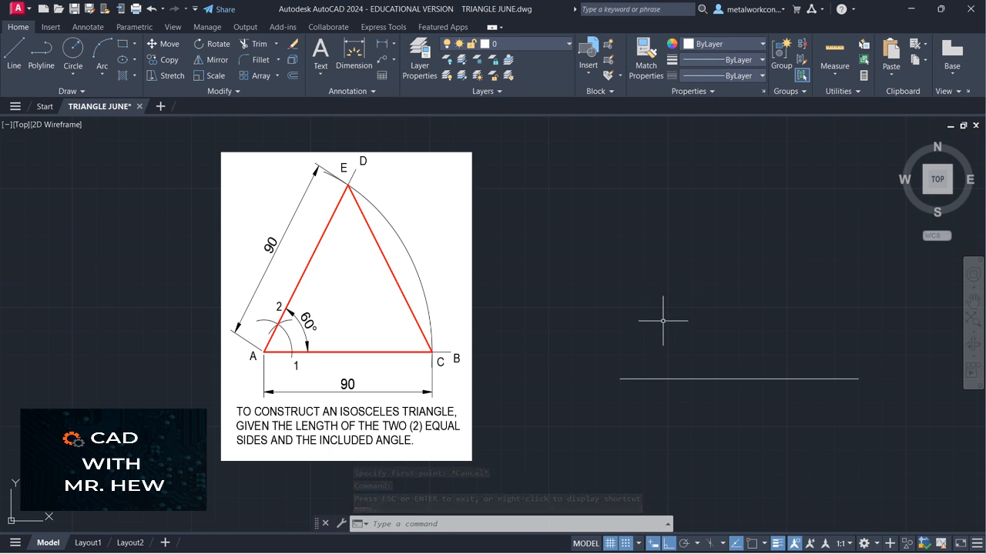
# Label the horizontal line's left end A and right end B with single-line text 4 units high, with grid snap turned off
pyautogui.click(974, 300)
pyautogui.moveTo(891, 321)
pyautogui.mouseDown()
pyautogui.moveTo(883, 323)
pyautogui.moveTo(902, 318)
pyautogui.mouseUp()
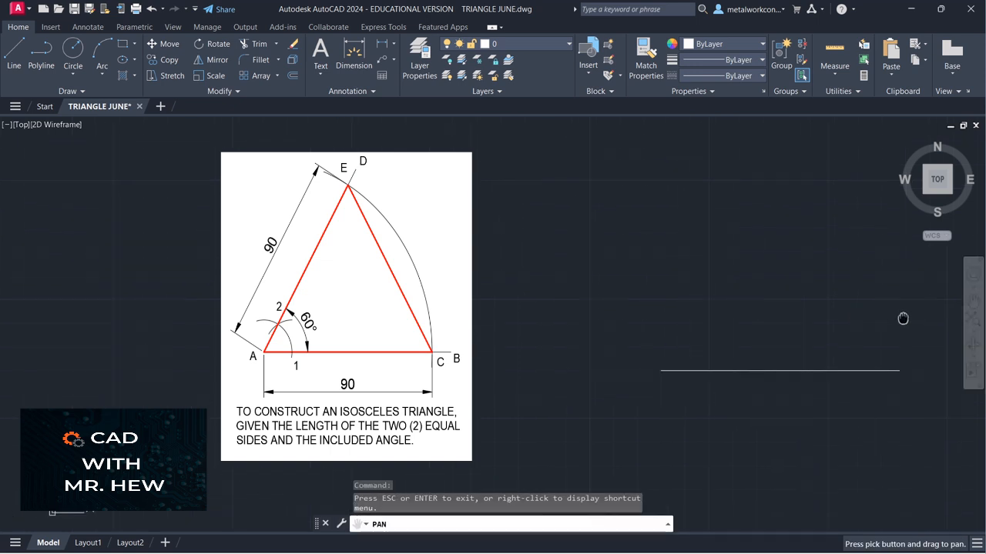
pyautogui.press('Escape')
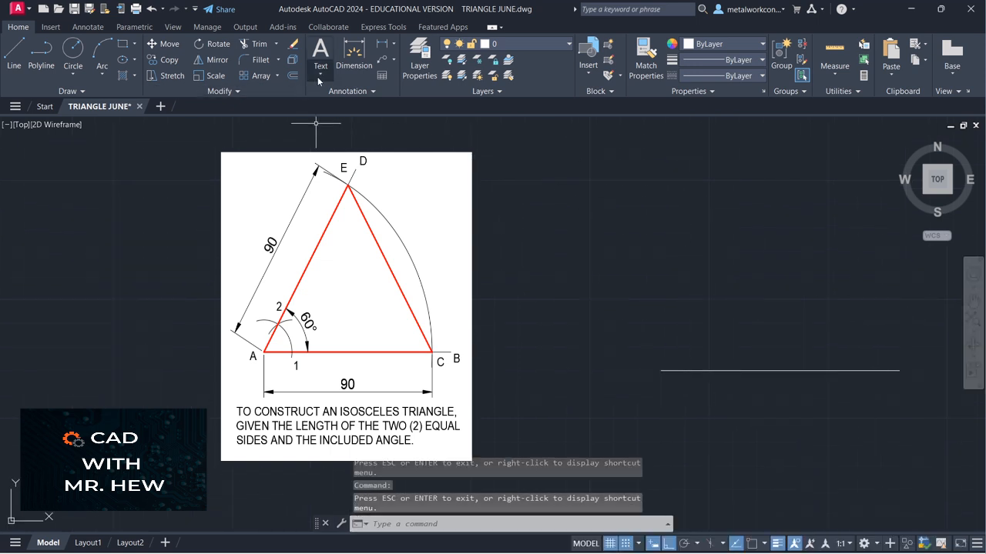
pyautogui.click(322, 74)
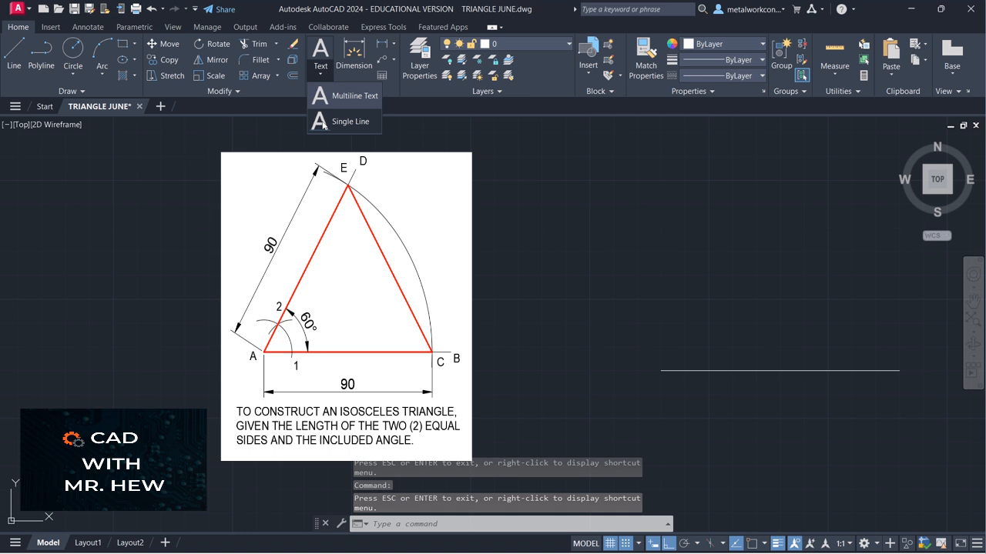
pyautogui.click(324, 124)
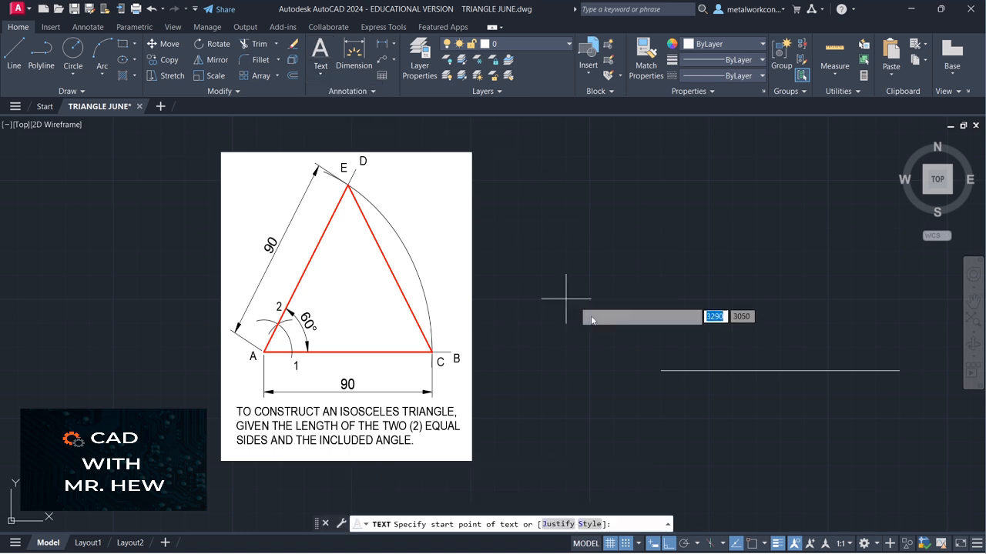
pyautogui.click(628, 543)
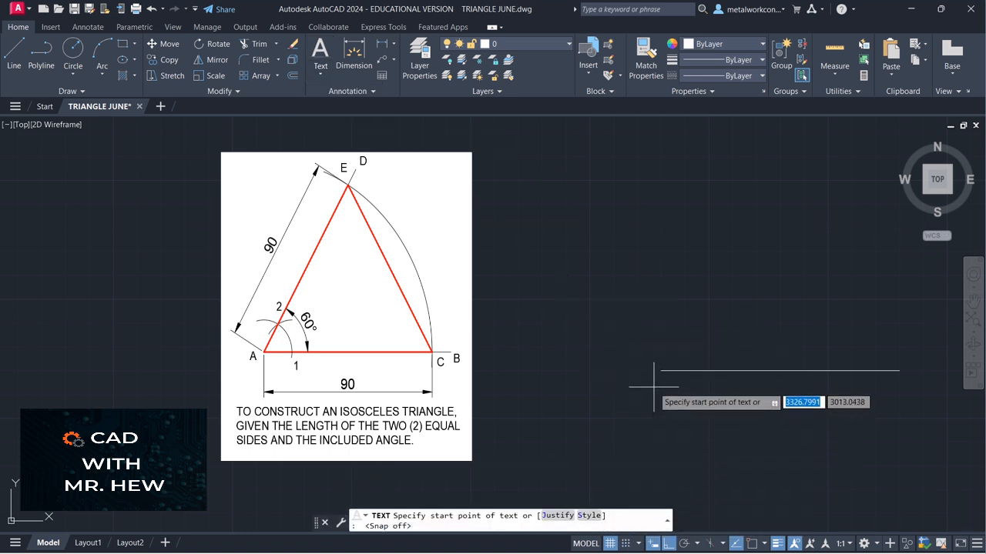
pyautogui.click(654, 387)
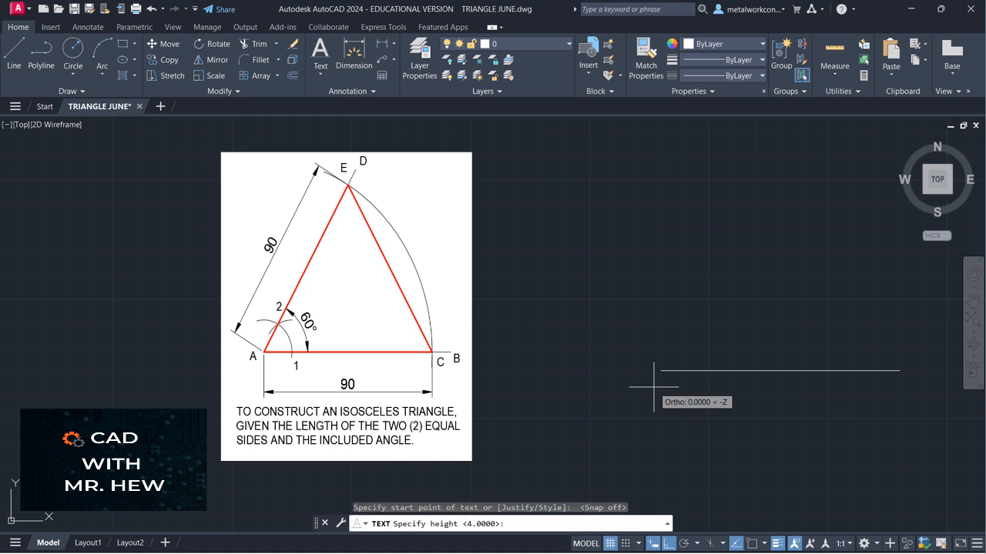
pyautogui.write('4')
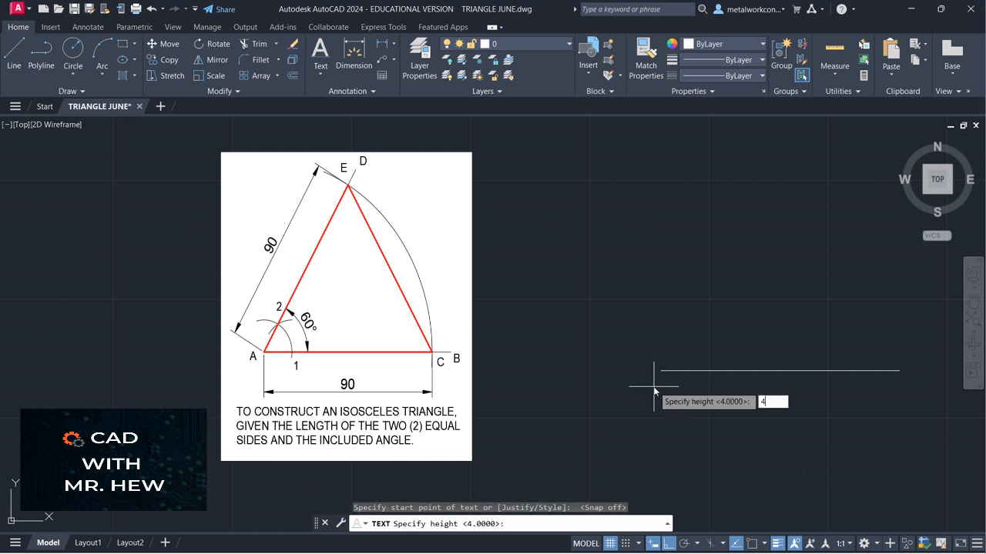
pyautogui.press('Return')
pyautogui.press('Return')
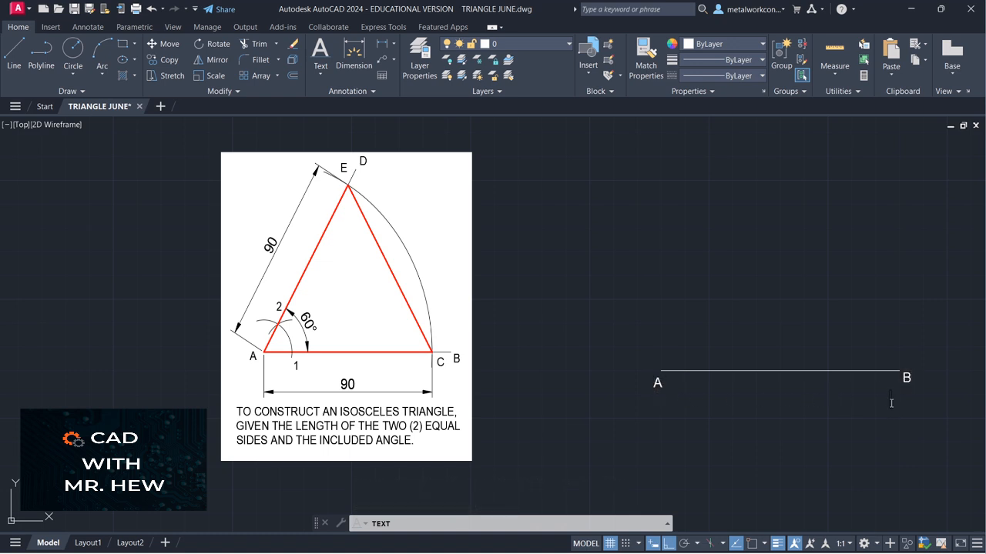
pyautogui.press('Escape')
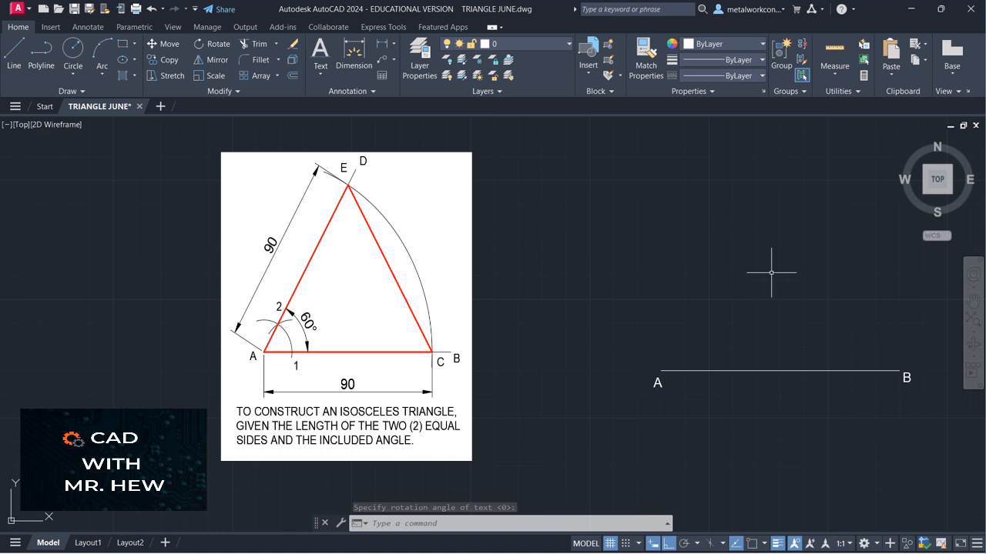
# Draw a Center, Start, End arc of radius 15 centred on A, crossing line AB and ending freely above A with ortho off
pyautogui.click(99, 75)
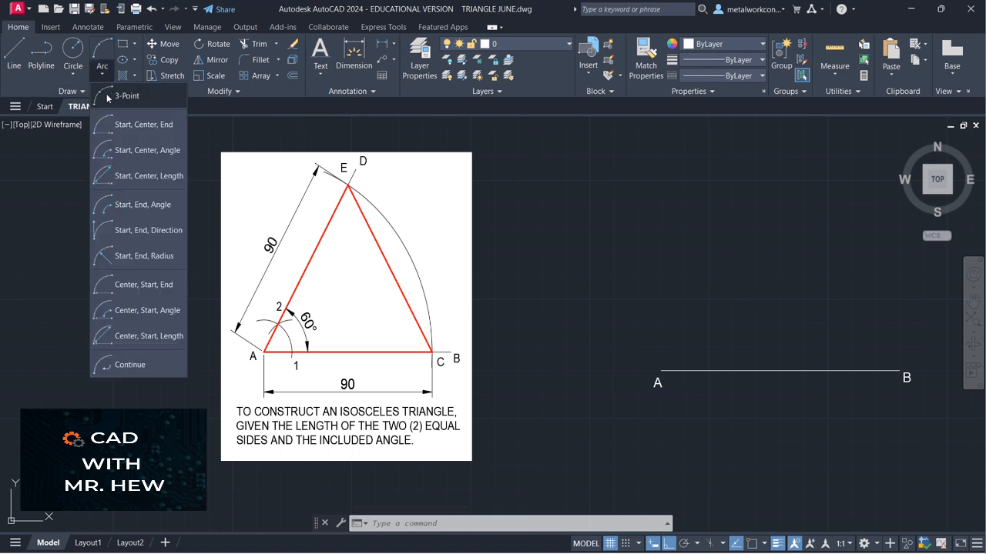
pyautogui.click(106, 285)
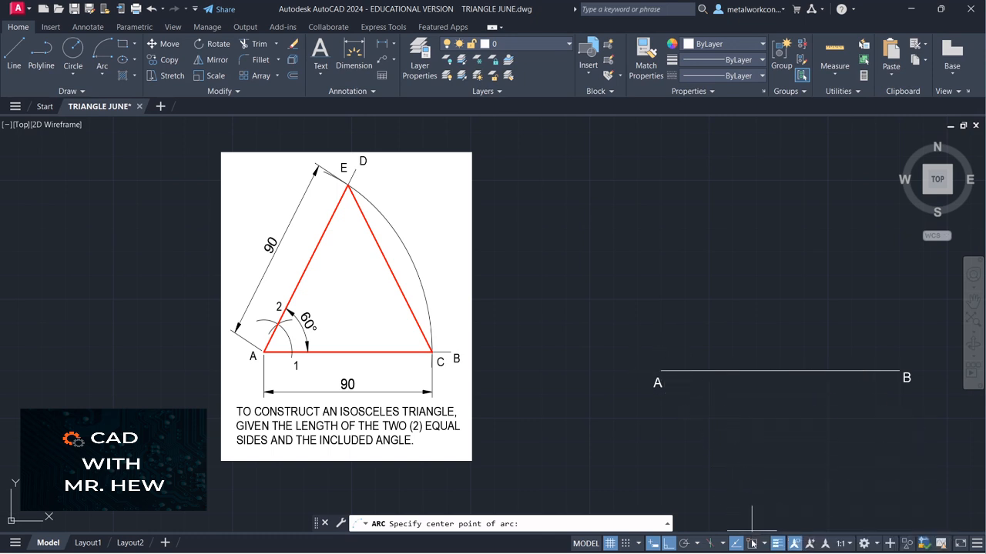
pyautogui.click(661, 371)
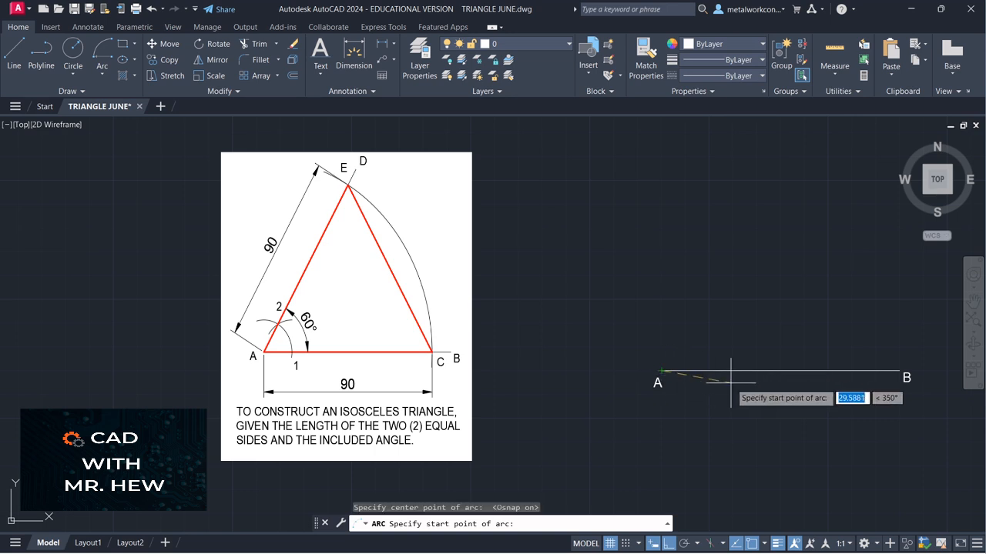
pyautogui.write('1')
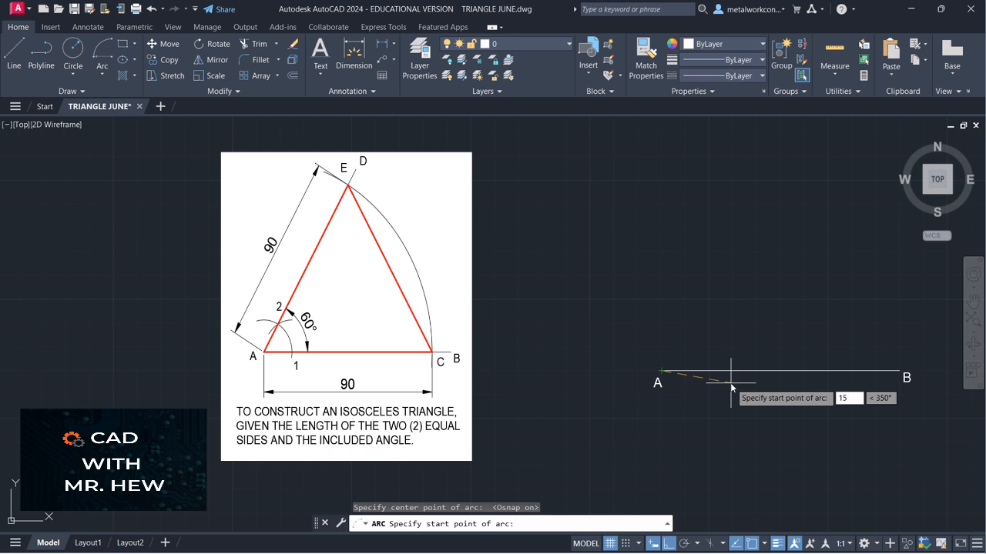
pyautogui.write('5')
pyautogui.press('Return')
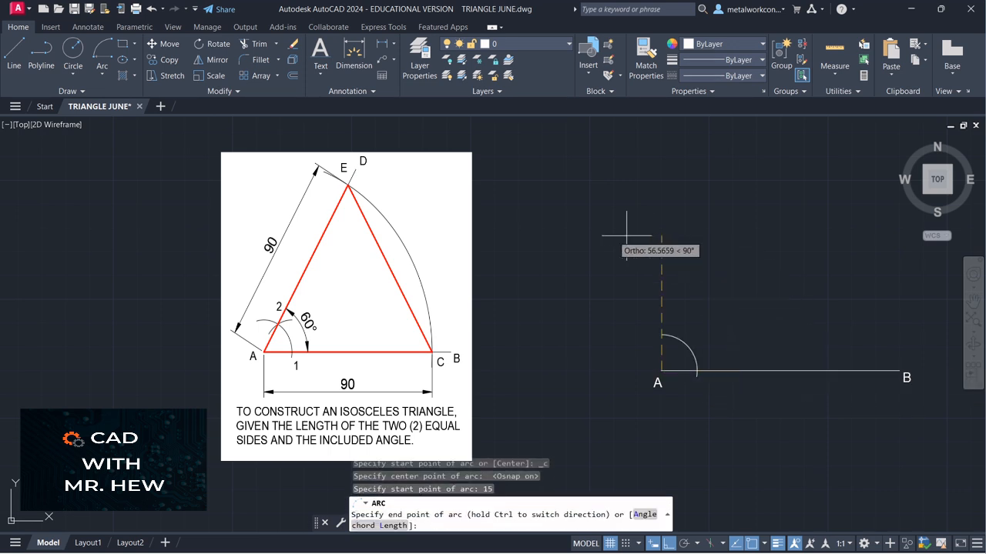
pyautogui.click(670, 544)
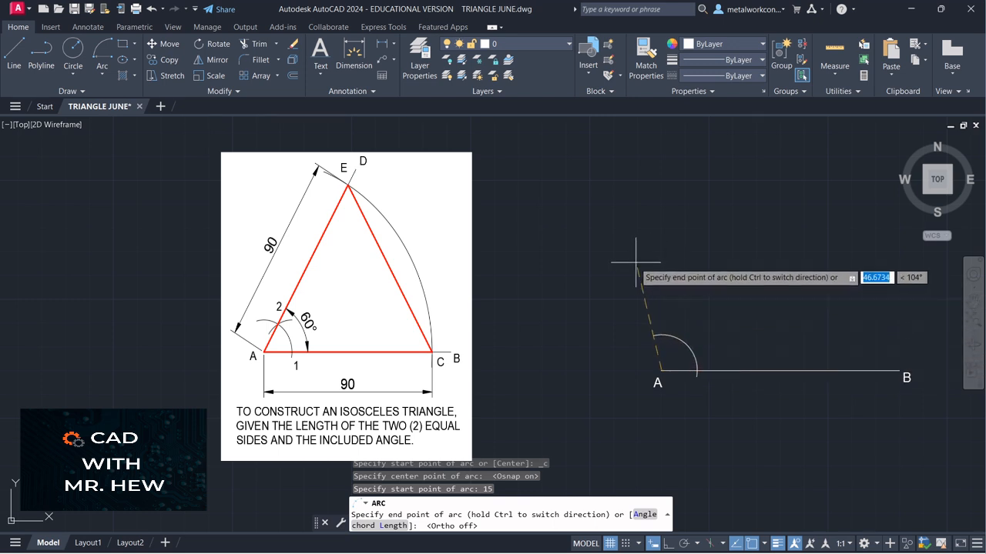
pyautogui.click(636, 262)
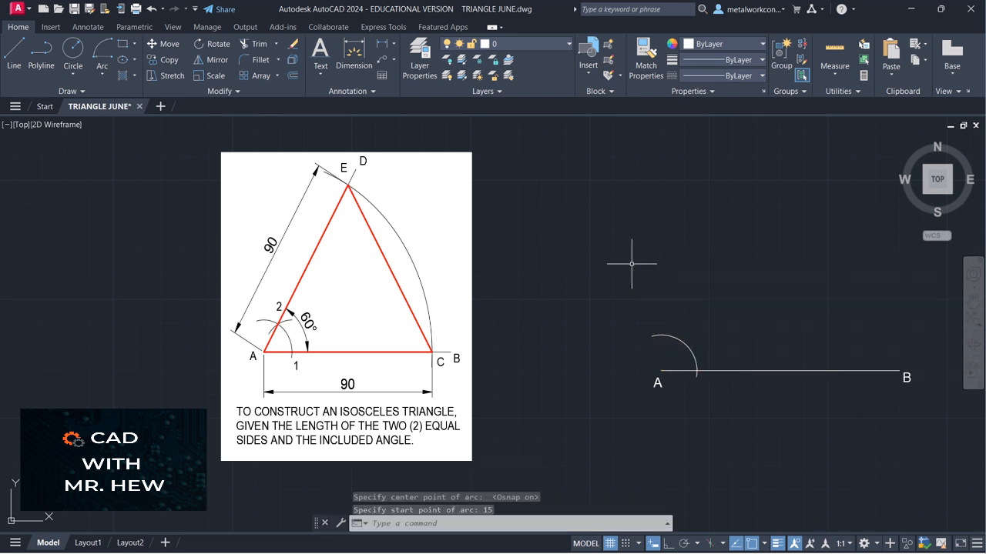
# Label the intersection of the arc and line AB as 1 with single-line text, keeping height 4 and rotation 0
pyautogui.click(321, 72)
pyautogui.click(328, 115)
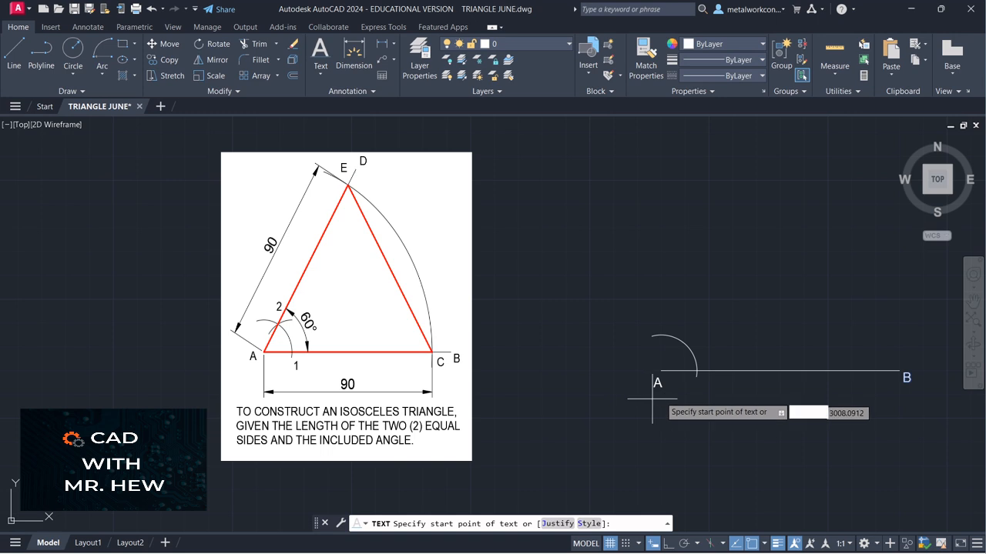
pyautogui.click(699, 390)
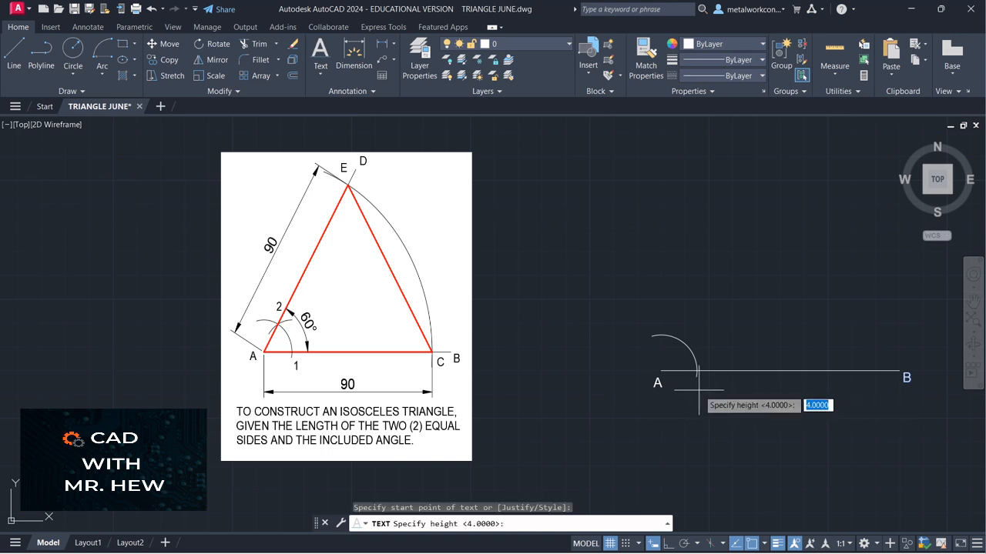
pyautogui.press('Return')
pyautogui.press('Return')
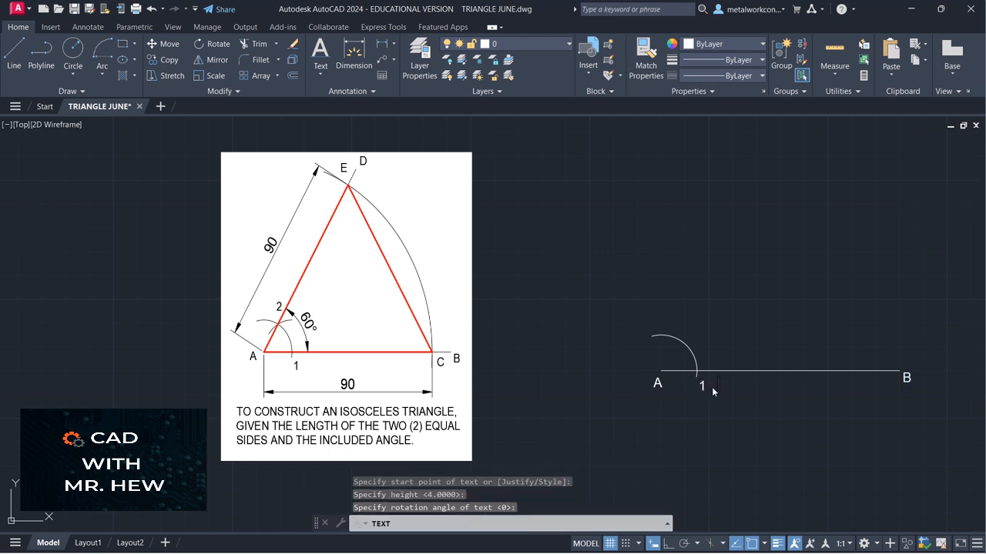
pyautogui.press('Escape')
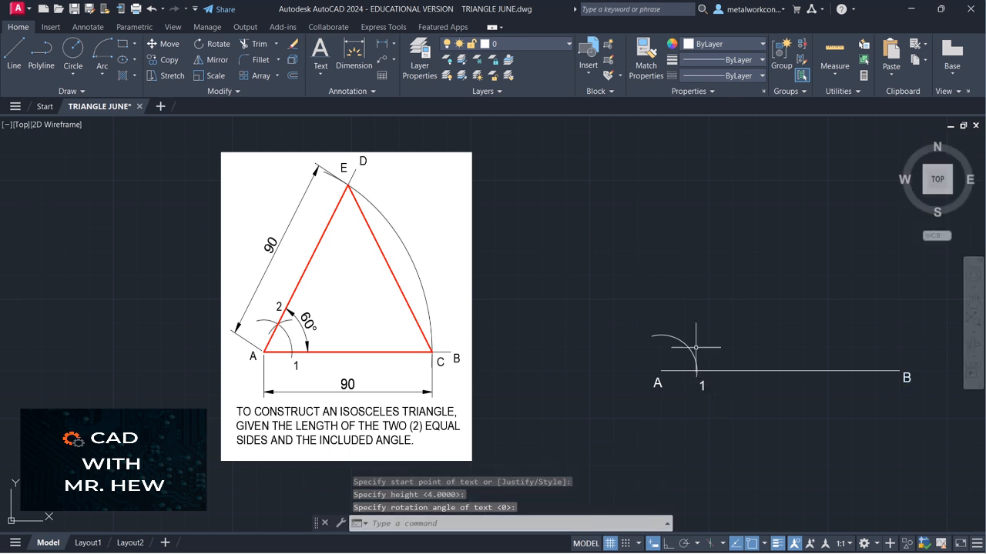
# Draw a second Center, Start, End arc of radius 15 centred on point 1, crossing the first arc
pyautogui.click(103, 75)
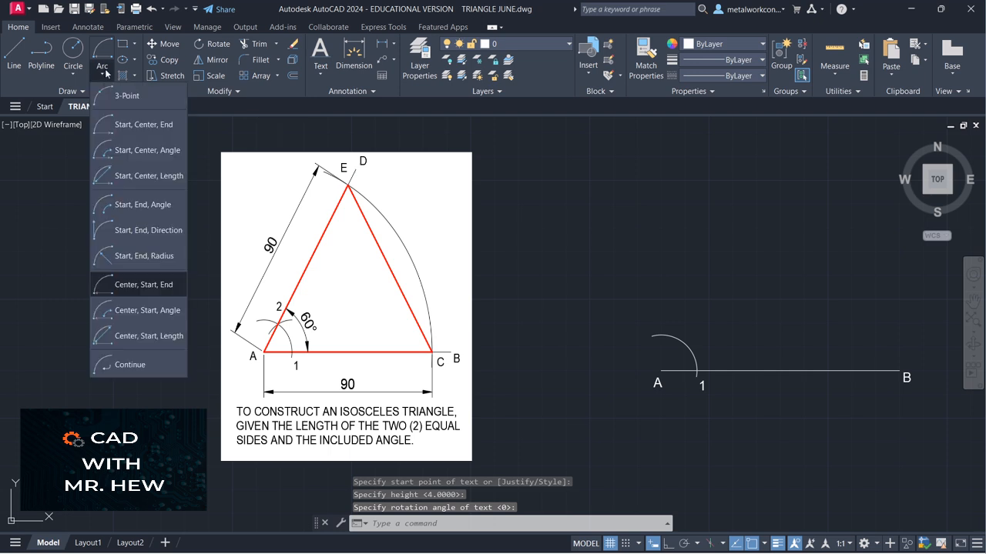
pyautogui.click(139, 284)
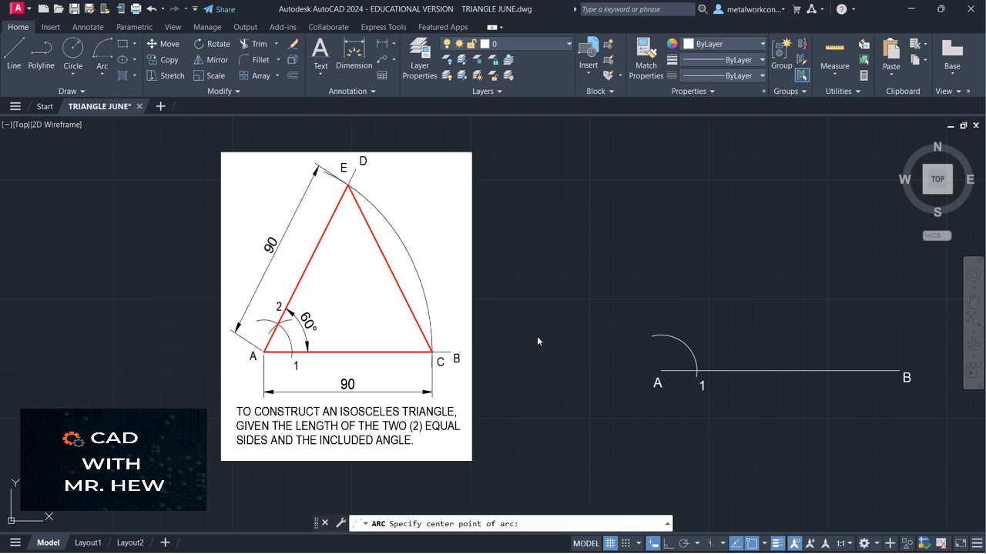
pyautogui.click(697, 371)
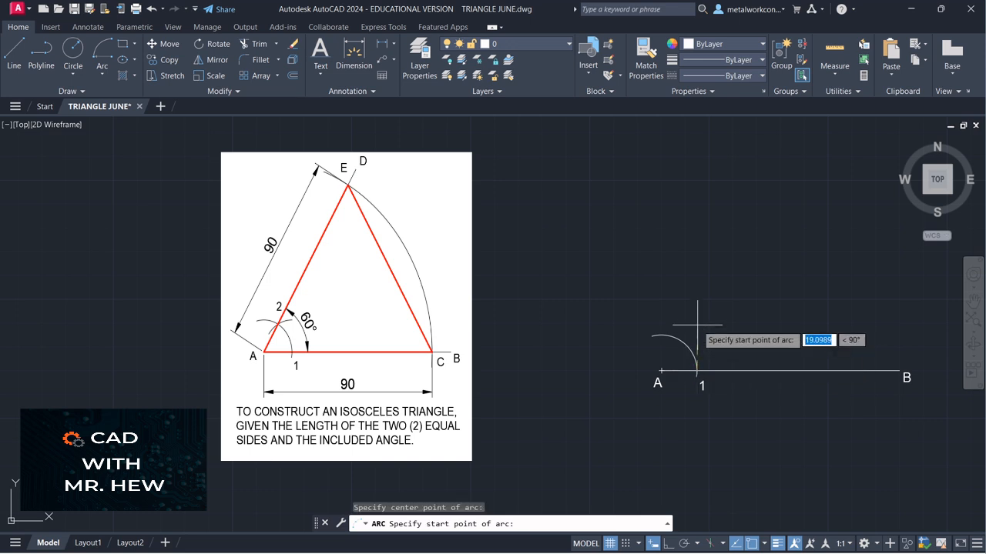
pyautogui.write('15')
pyautogui.press('Return')
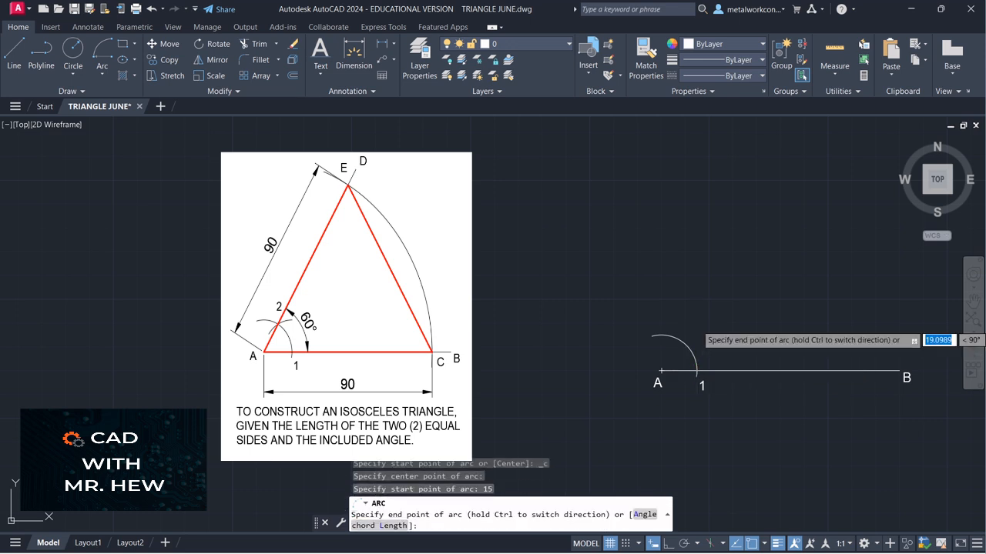
pyautogui.click(655, 339)
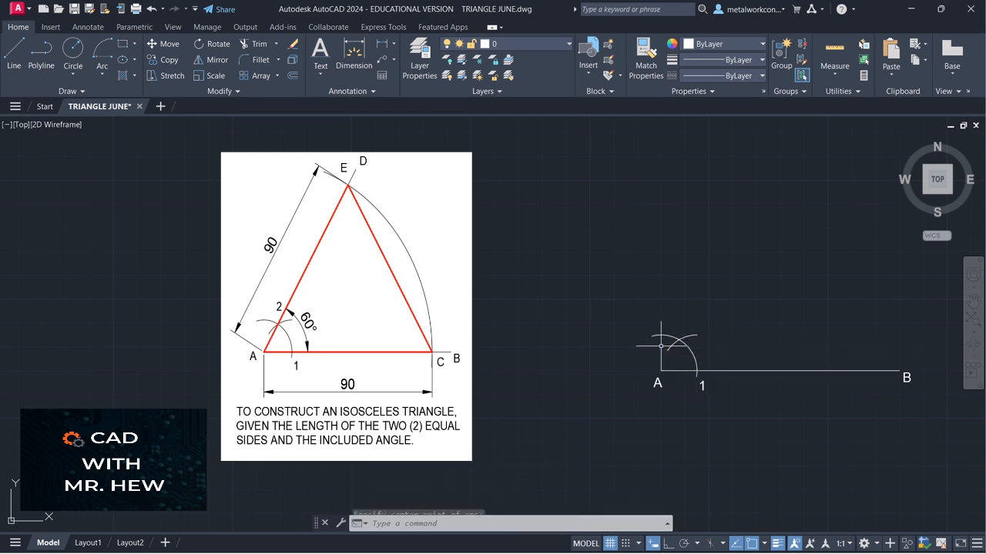
# Label the intersection of the two arcs as 2 with single-line text placed just above it, keeping height 4 and rotation 0
pyautogui.click(322, 75)
pyautogui.click(325, 121)
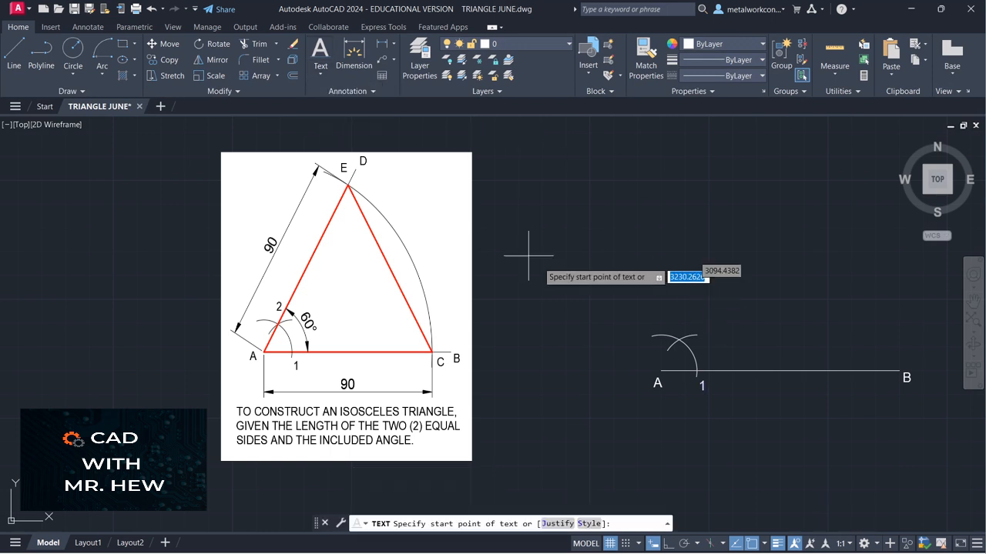
pyautogui.click(675, 331)
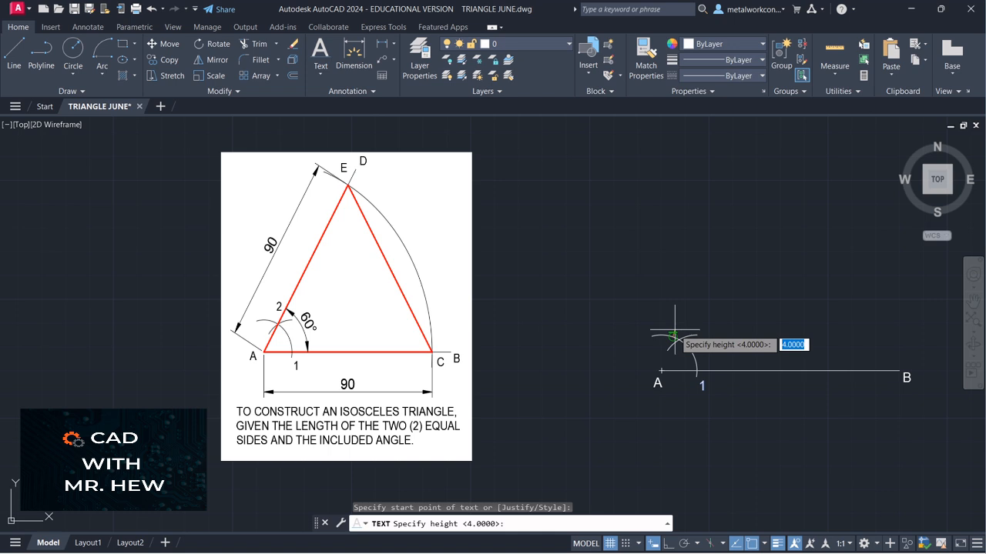
pyautogui.press('Return')
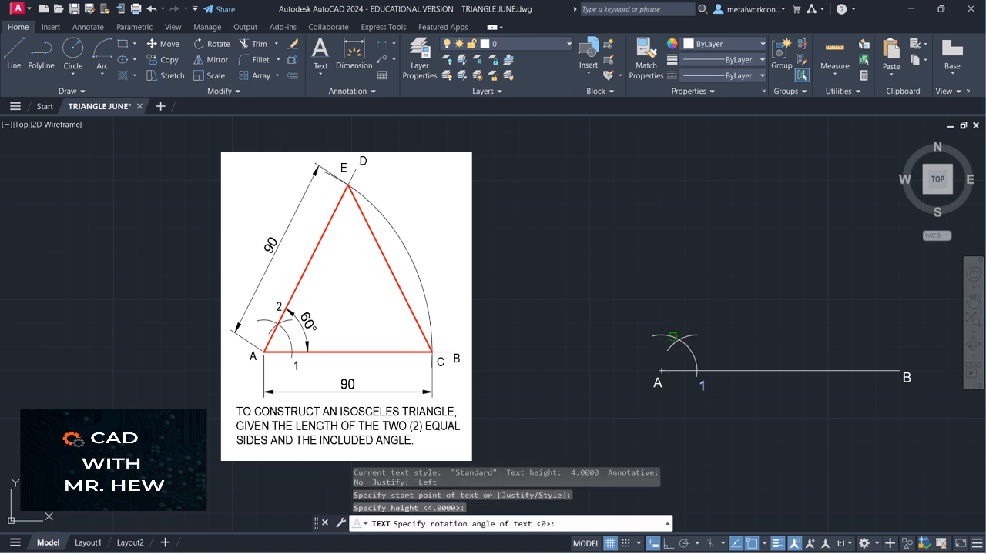
pyautogui.press('Return')
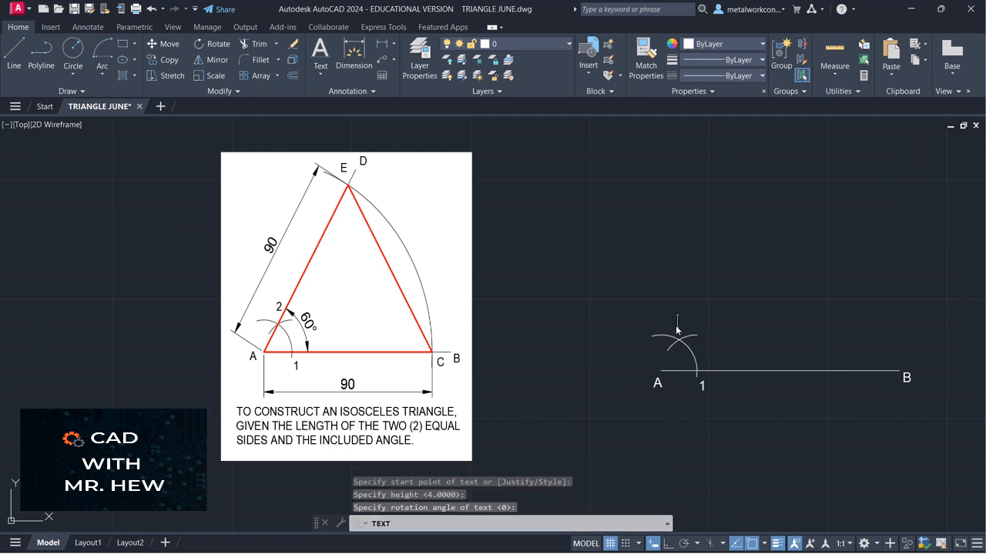
pyautogui.click(683, 342)
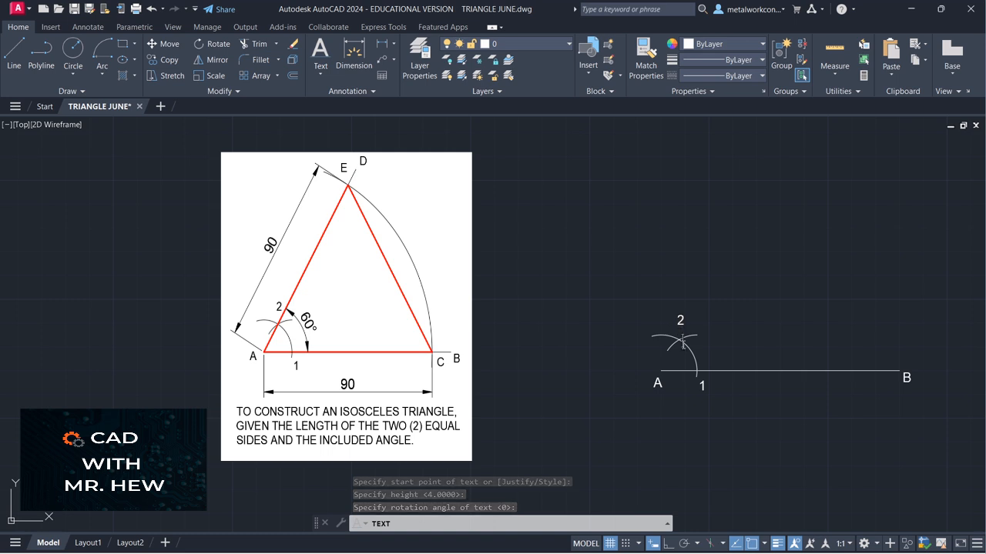
pyautogui.press('Escape')
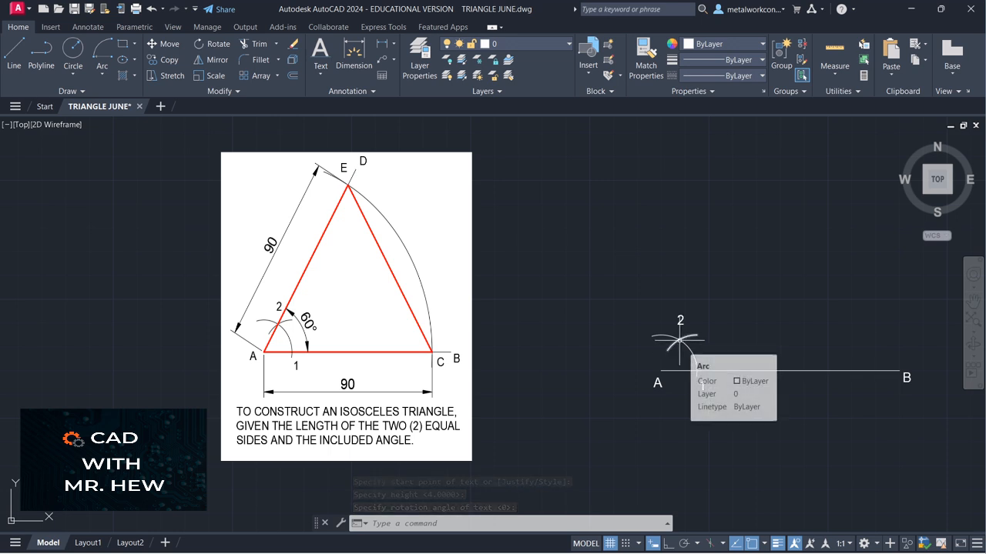
# Draw a line from point A to the arc intersection at point 2
pyautogui.click(14, 54)
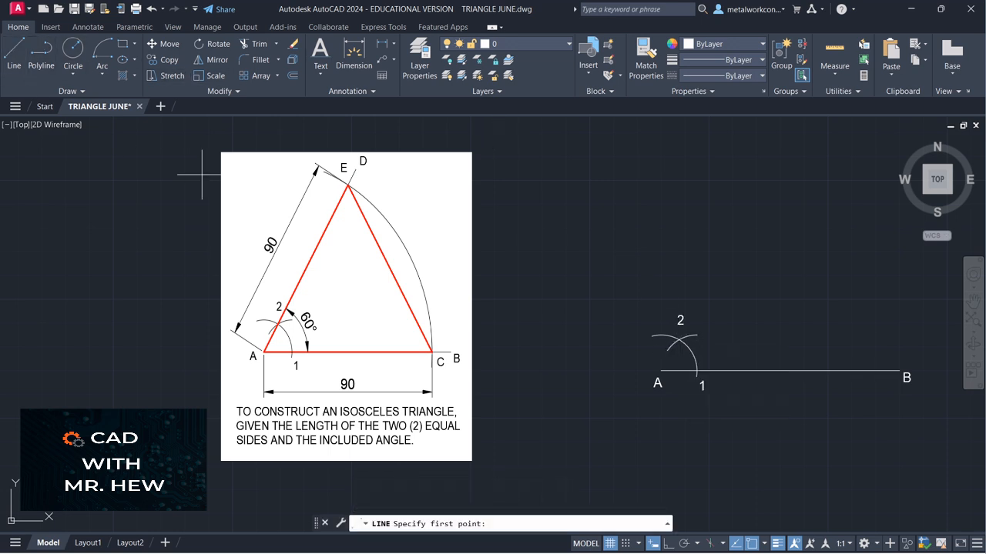
pyautogui.click(661, 371)
pyautogui.click(678, 339)
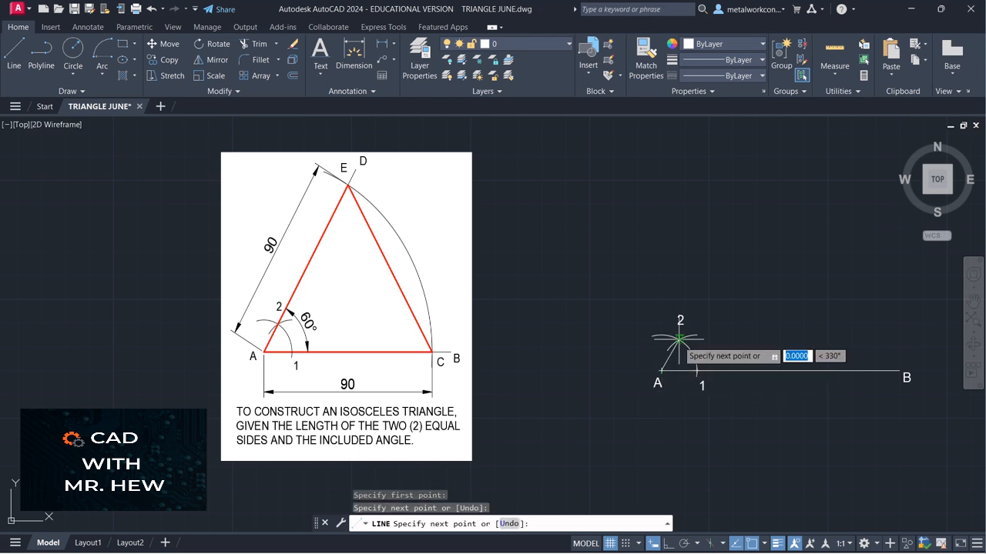
pyautogui.press('Return')
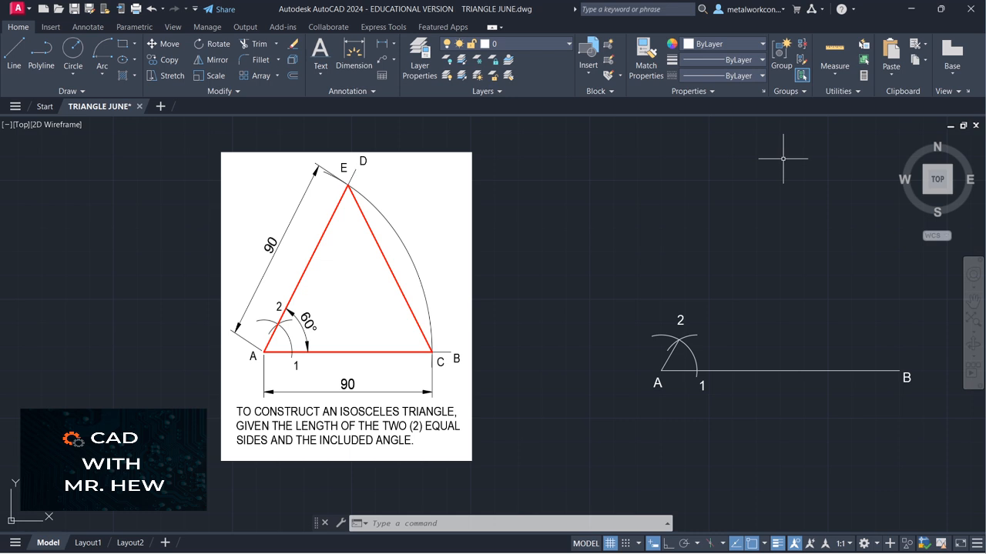
# Draw a short slanted boundary line across the space above and beyond point 2, in the path of line A-2
pyautogui.click(14, 54)
pyautogui.click(742, 155)
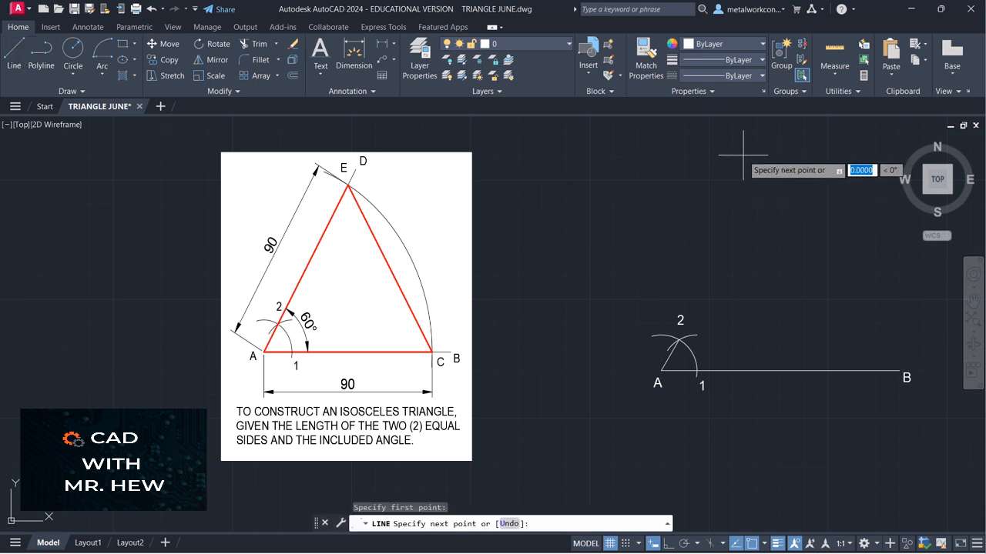
pyautogui.click(847, 191)
pyautogui.press('Return')
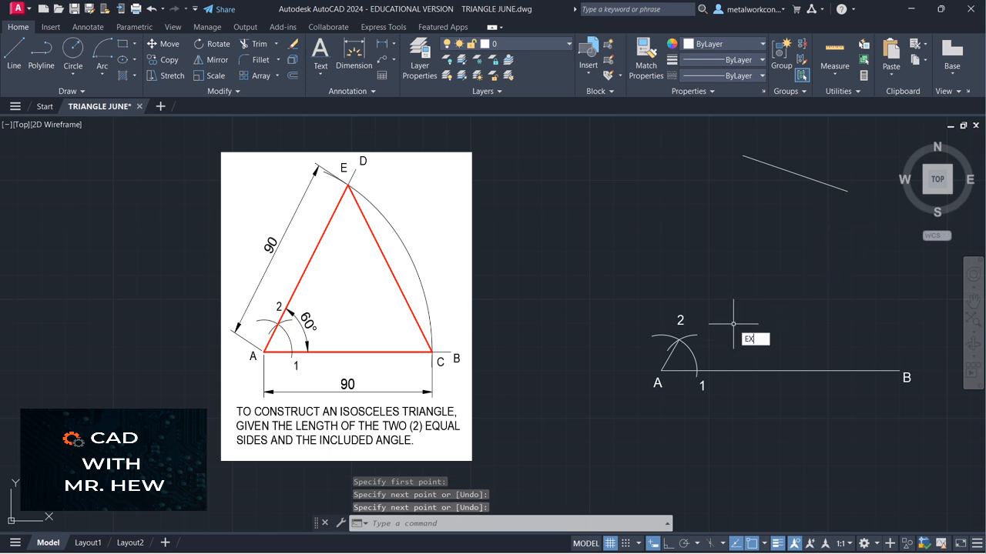
# Extend the line from A through point 2 up to the slanted boundary line
pyautogui.press('Return')
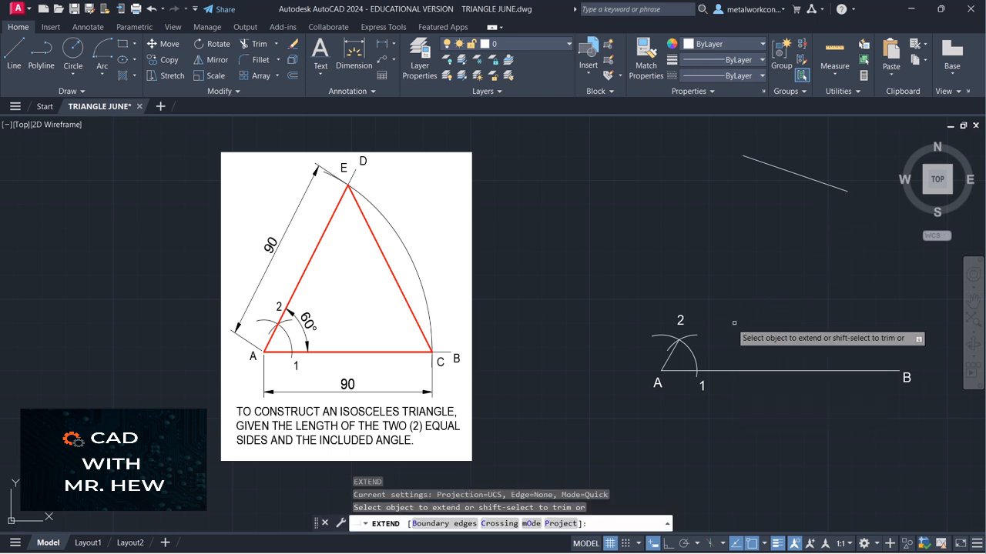
pyautogui.click(670, 350)
pyautogui.press('Return')
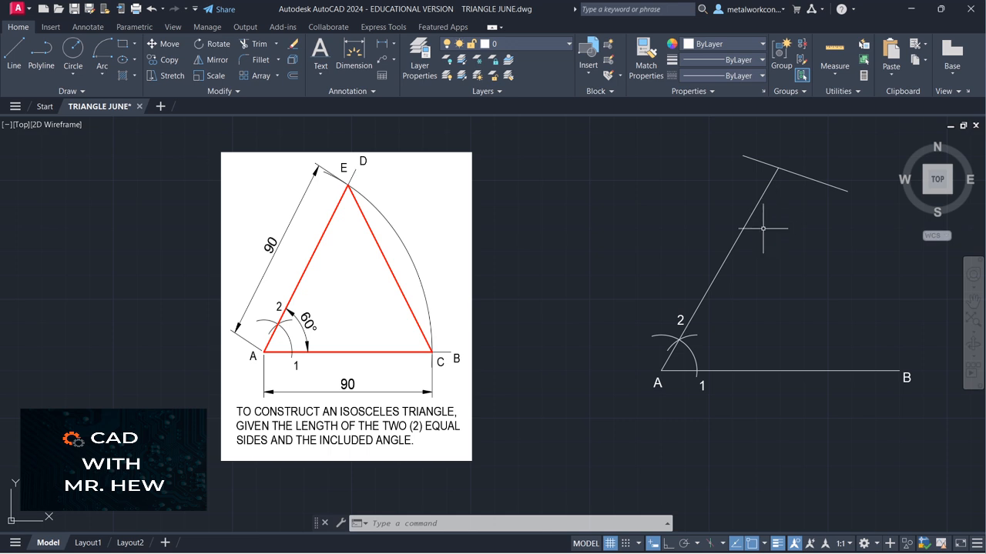
# Draw a Center, Start, End arc of radius 90 centred on point A, from just below line AB to beyond the extended line
pyautogui.click(99, 76)
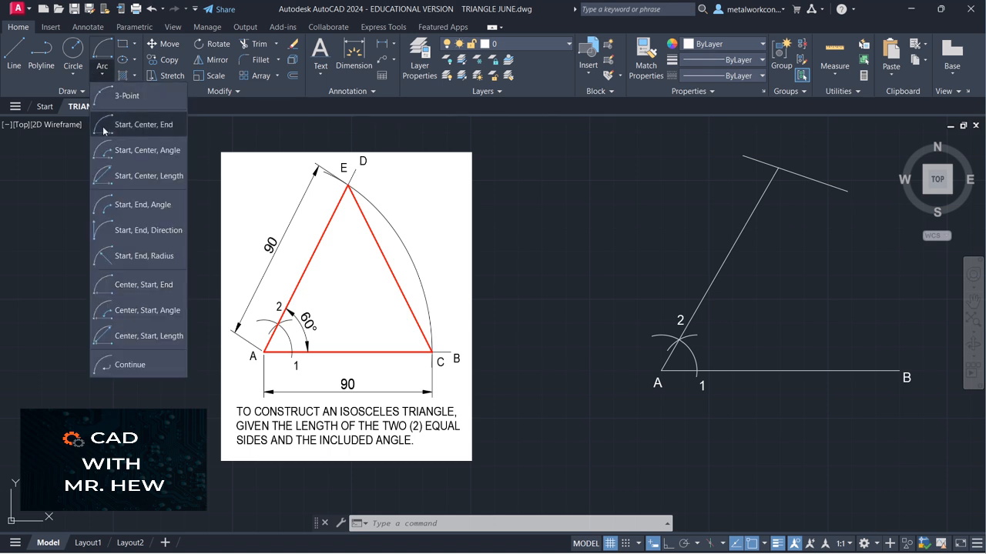
pyautogui.click(119, 285)
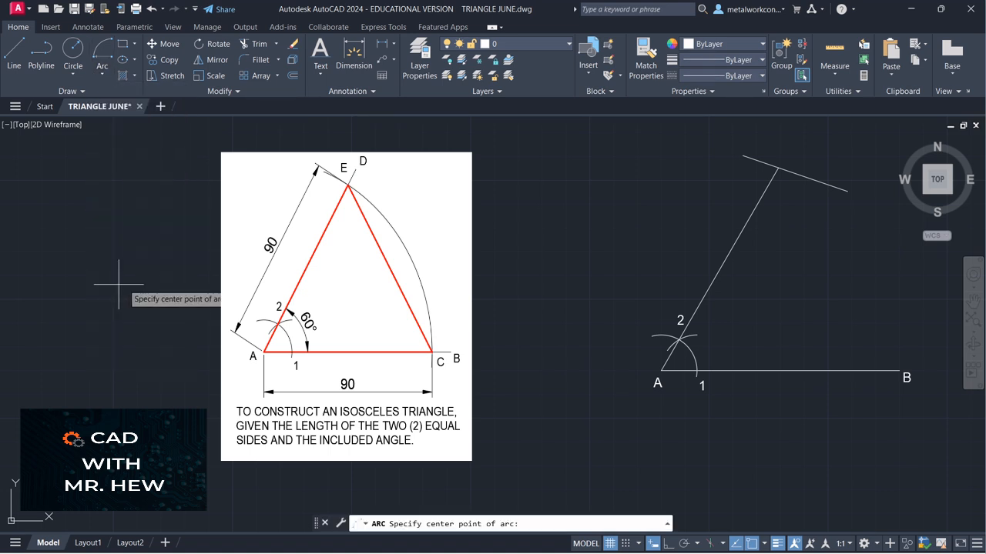
pyautogui.click(661, 371)
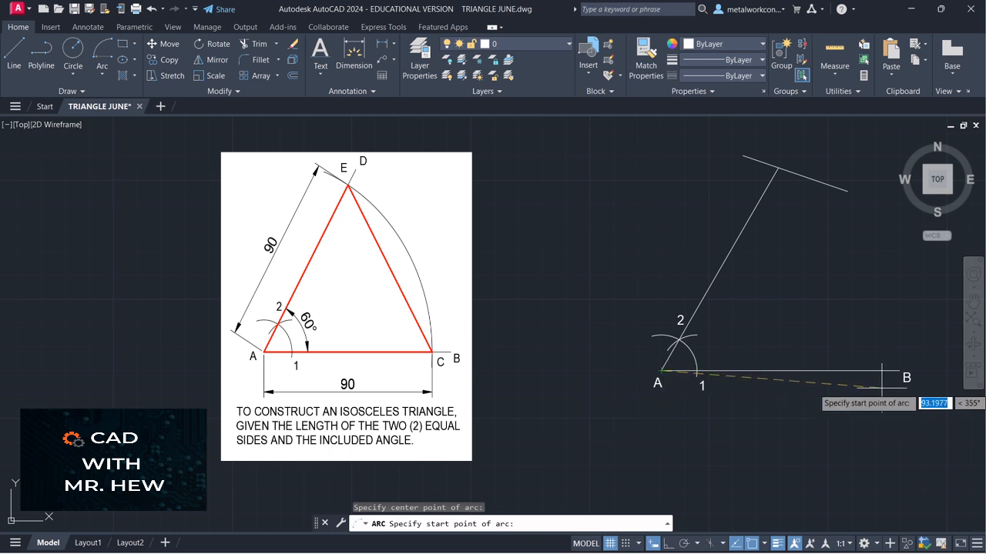
pyautogui.write('90')
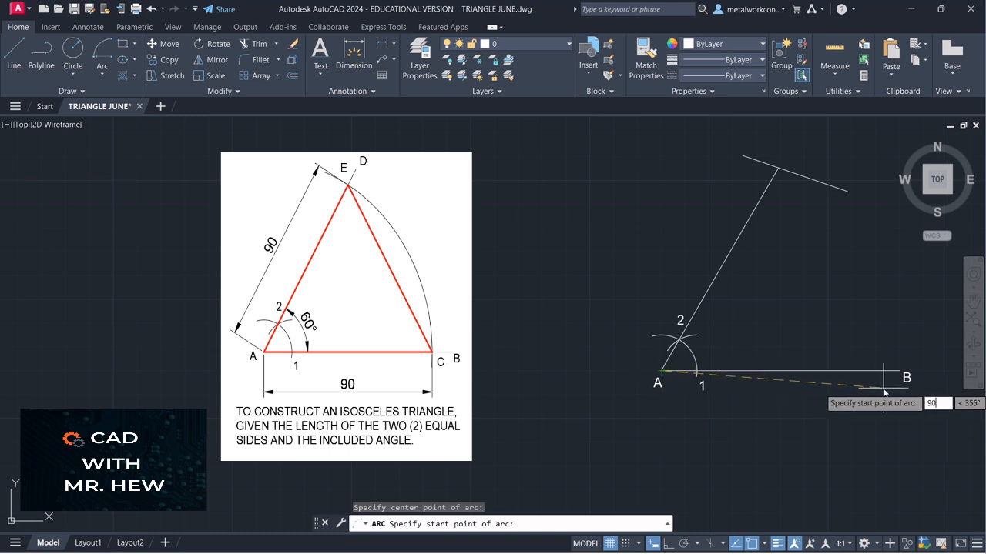
pyautogui.press('Return')
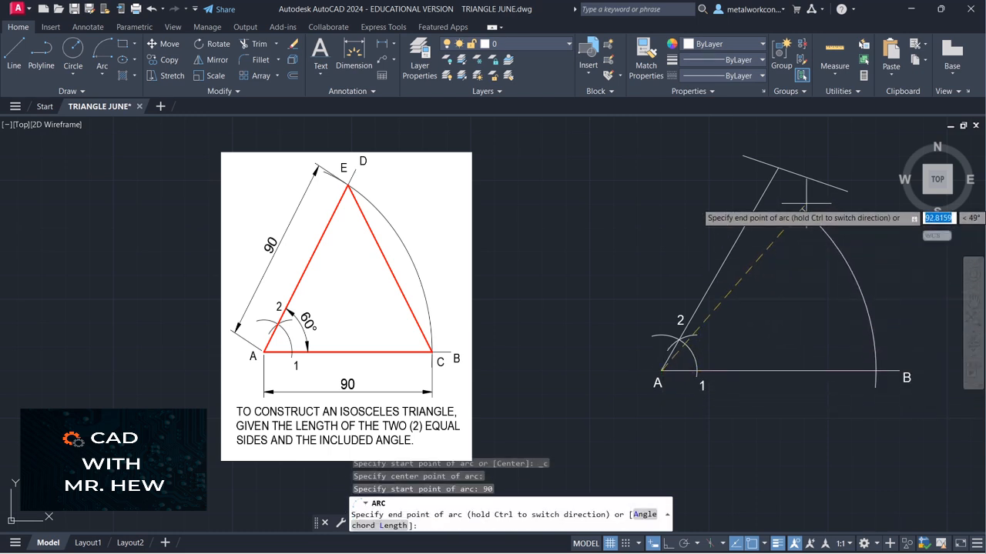
pyautogui.click(742, 163)
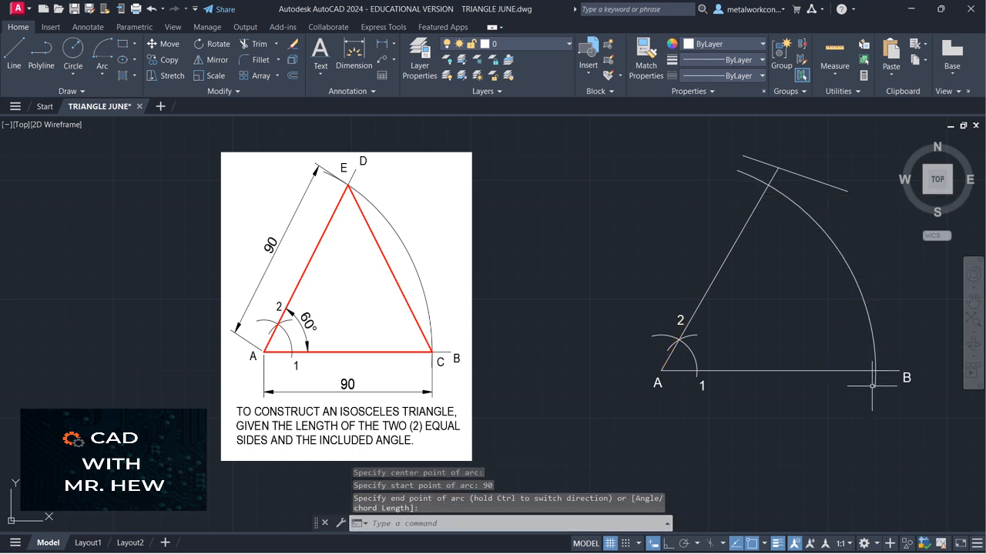
# Delete the slanted boundary line above the arc
pyautogui.press('Escape')
pyautogui.click(815, 181)
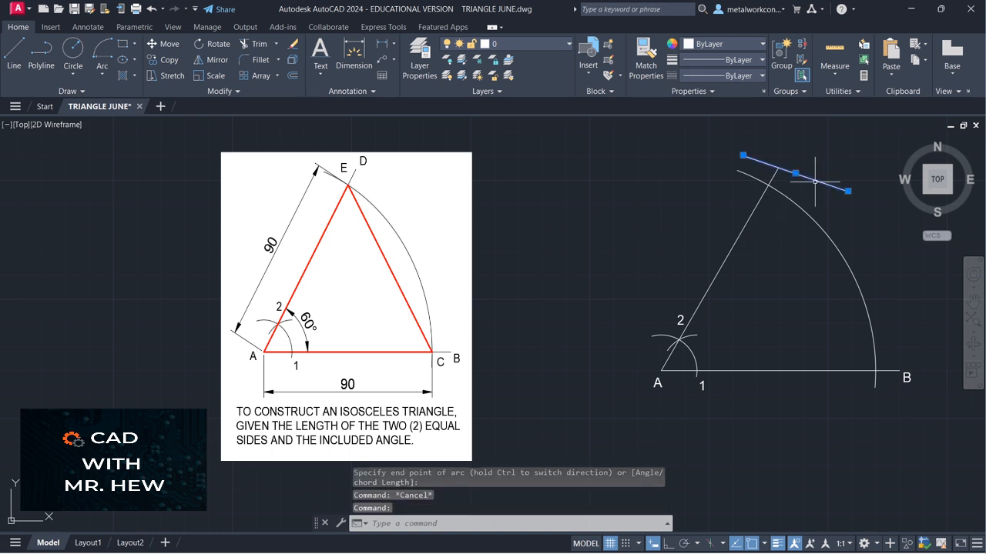
pyautogui.press('Delete')
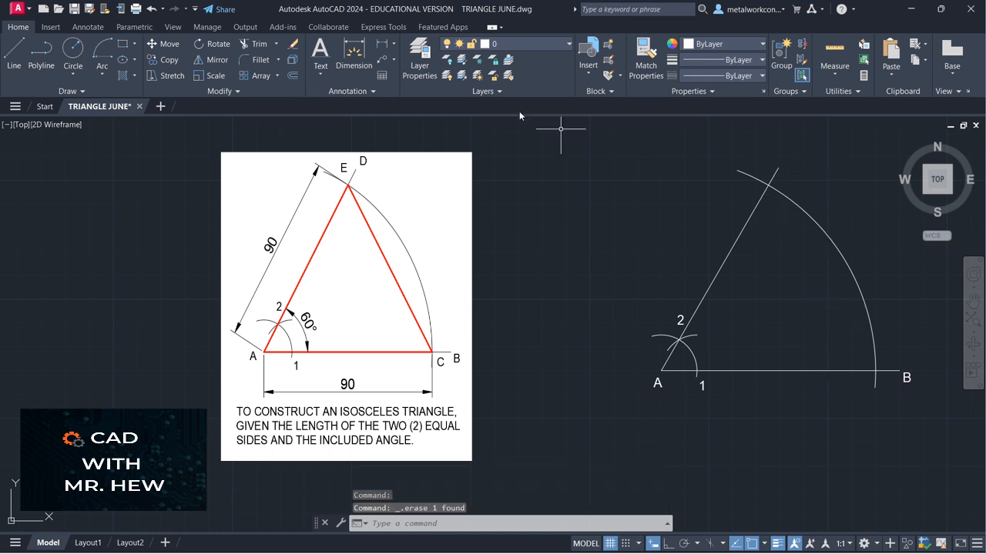
# With object snap off, label the large arc's intersection with line AB as C in single-line text, keeping height 4 and rotation 0
pyautogui.click(321, 74)
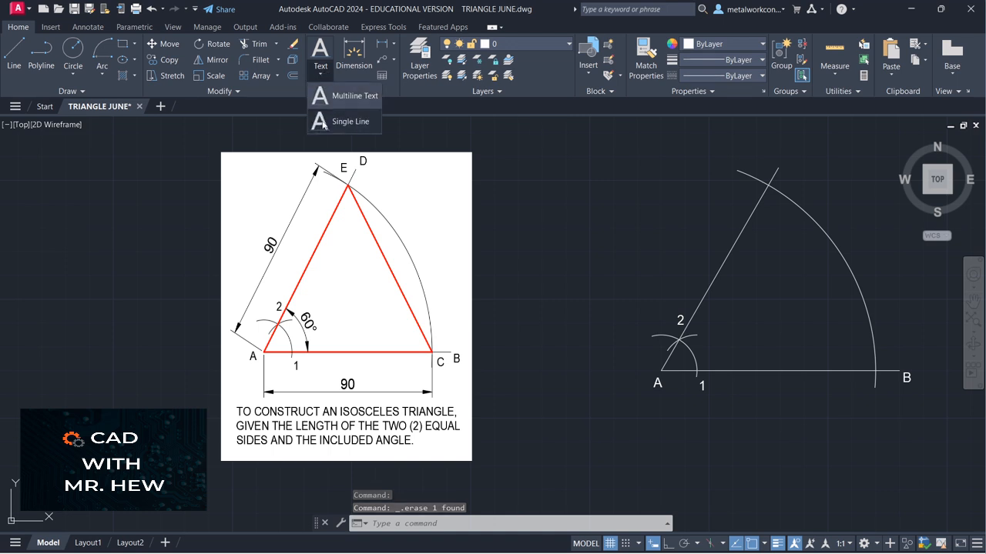
pyautogui.click(338, 126)
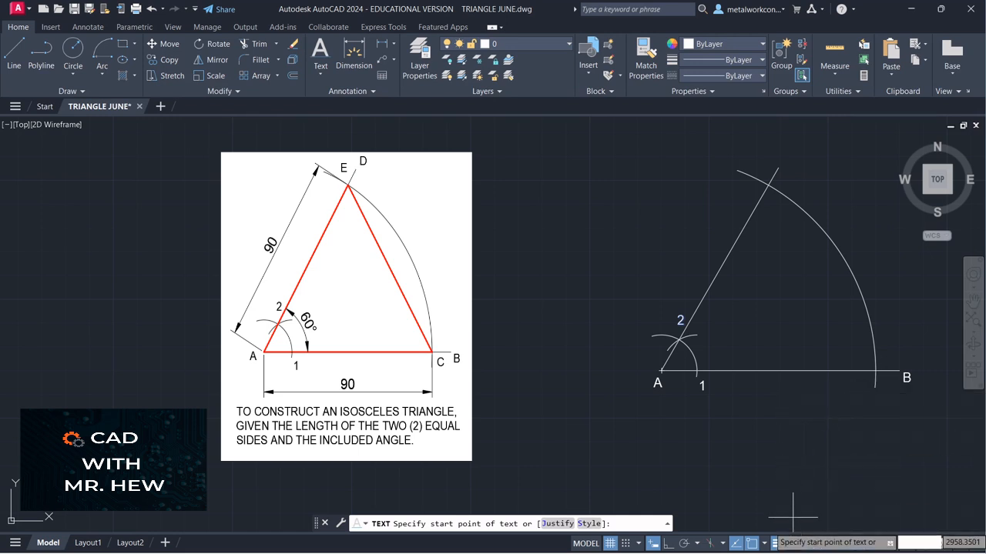
pyautogui.click(752, 544)
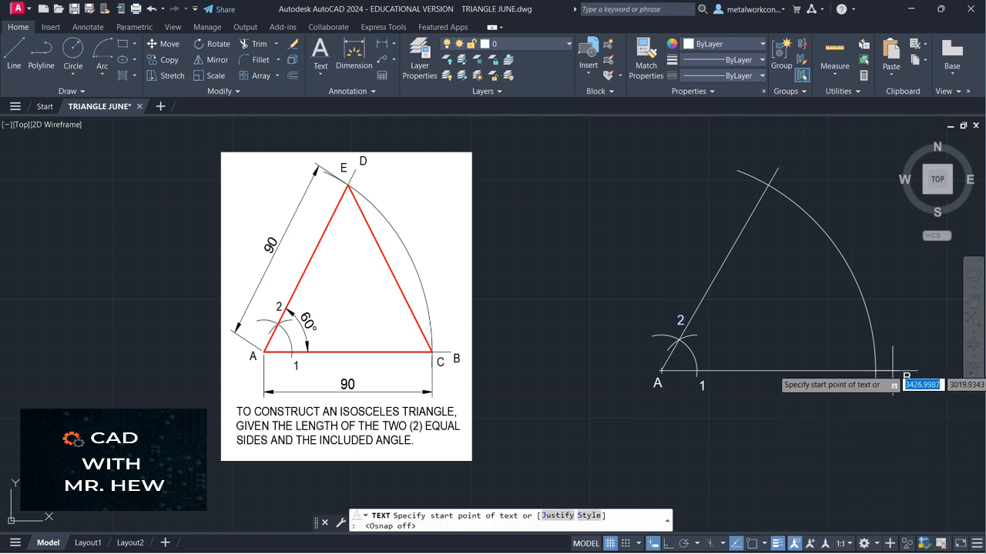
pyautogui.click(882, 386)
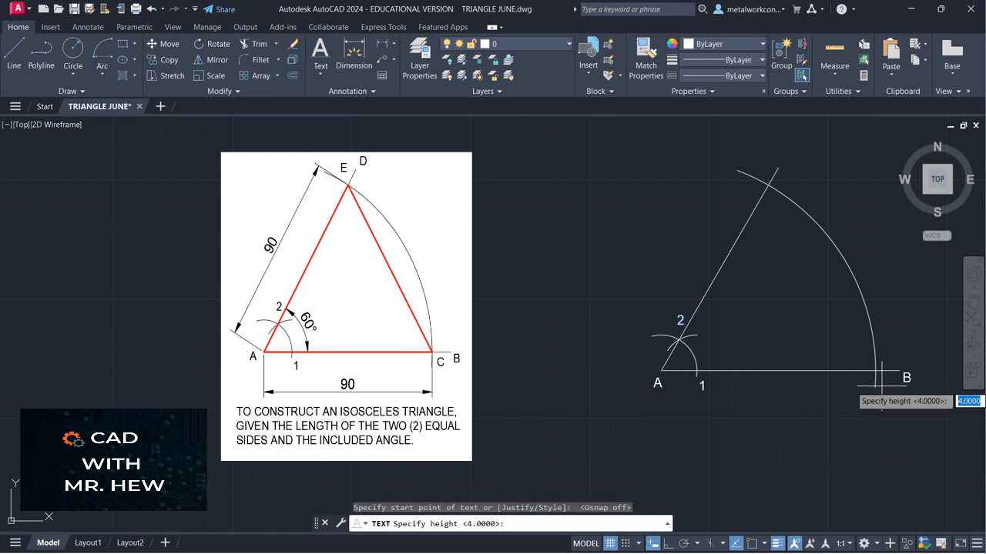
pyautogui.press('Return')
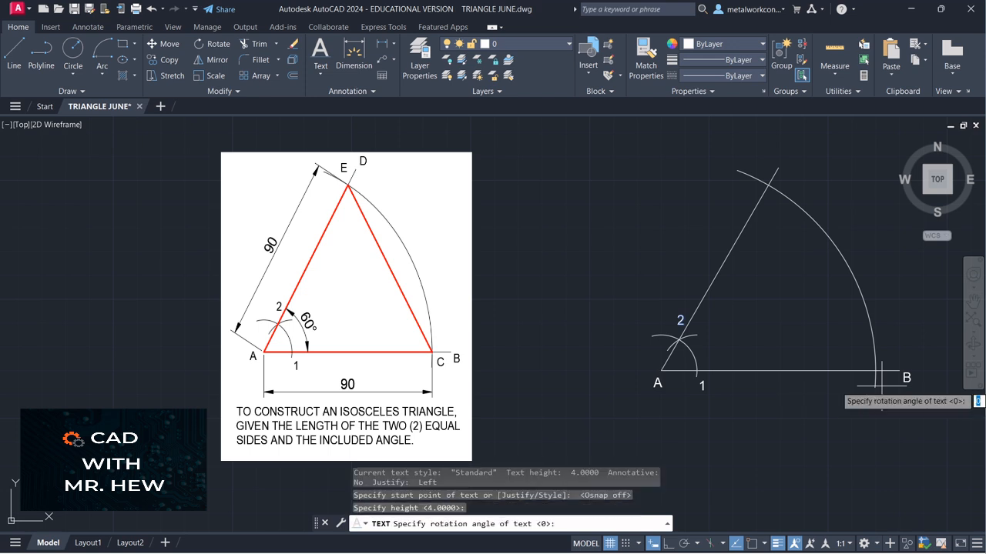
pyautogui.press('Return')
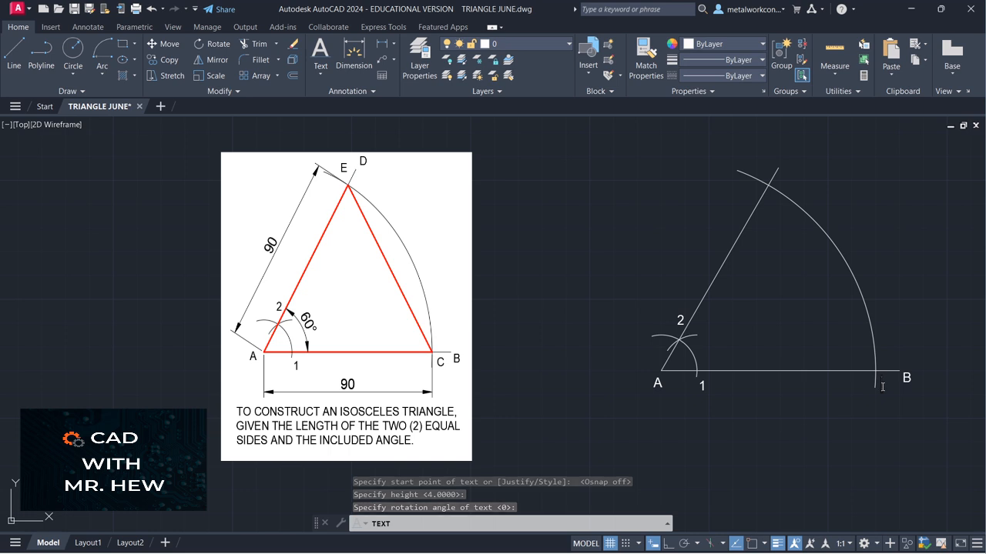
pyautogui.write('C')
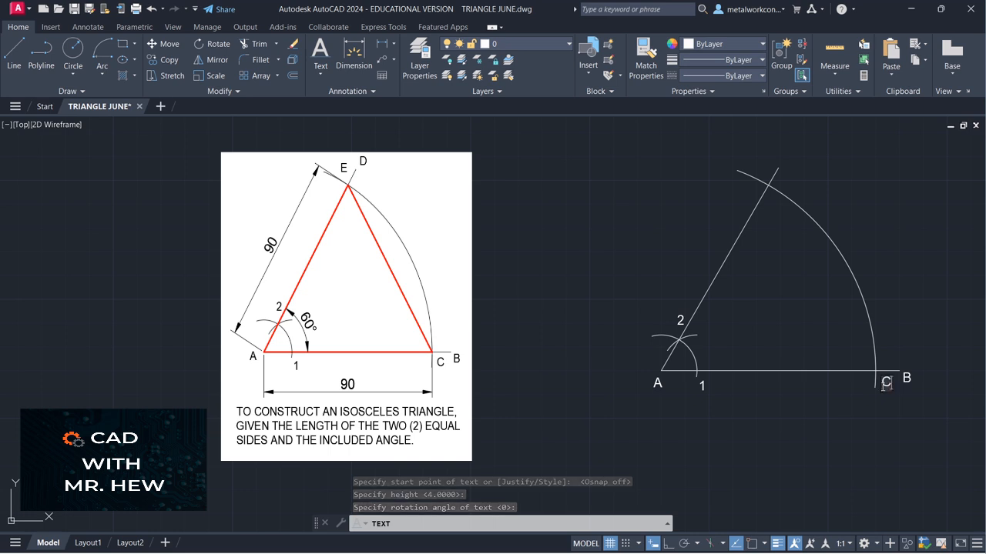
# Add the label D at the upper end of the extended line and E beside its intersection with the large arc
pyautogui.click(783, 163)
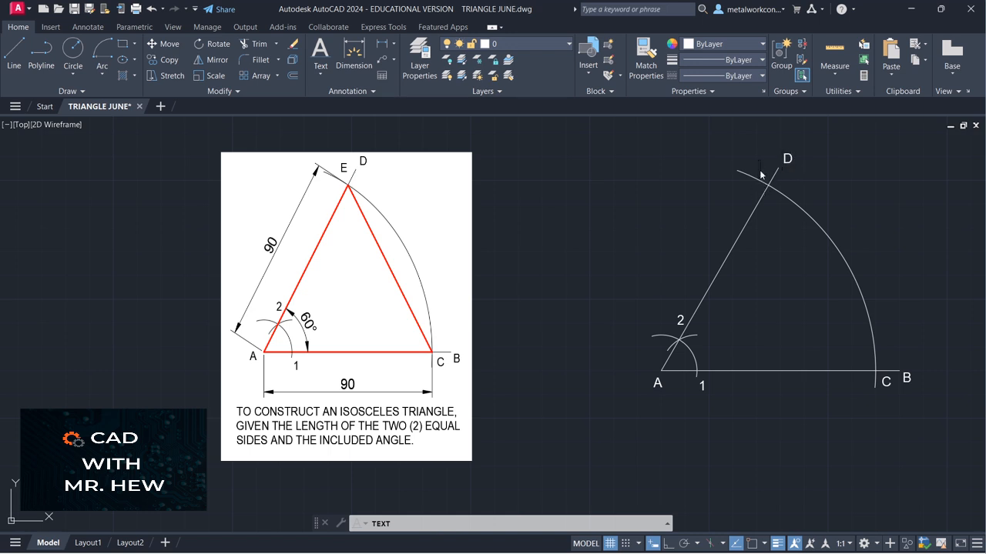
pyautogui.press('Return')
pyautogui.press('Return')
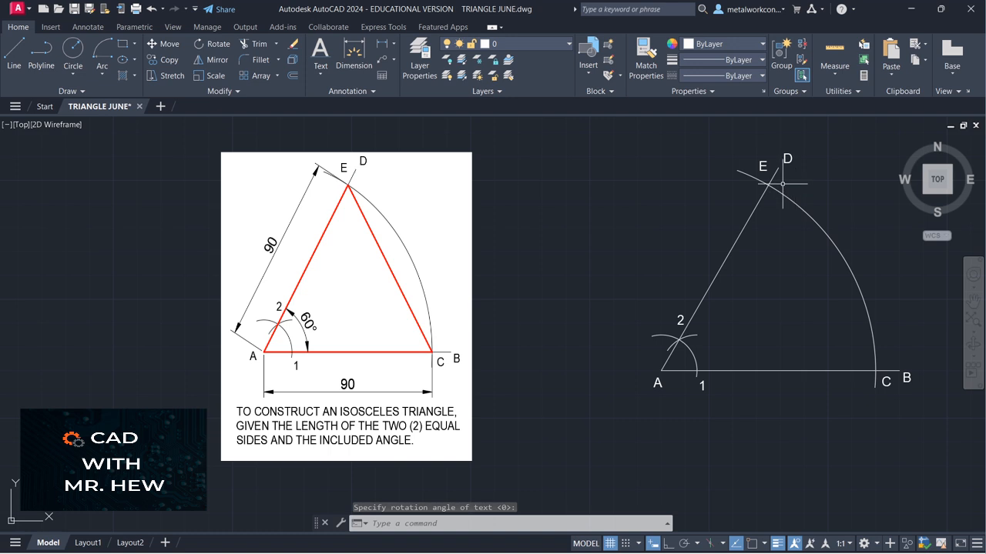
pyautogui.click(781, 192)
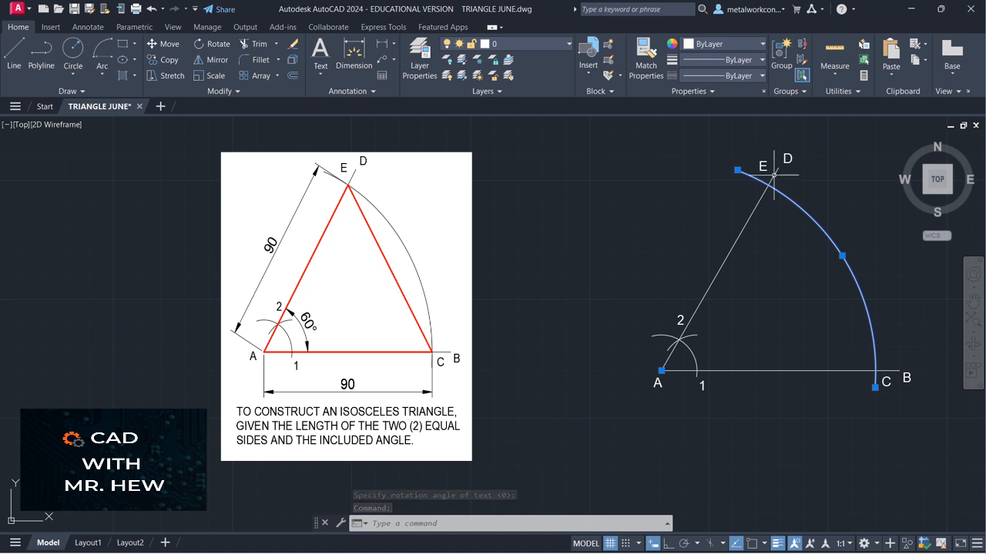
pyautogui.press('Escape')
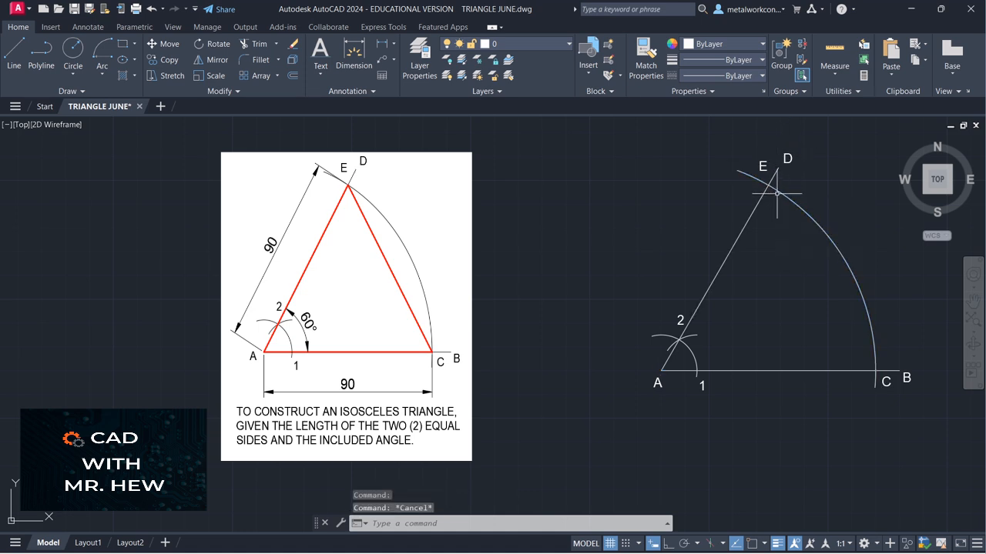
pyautogui.click(877, 348)
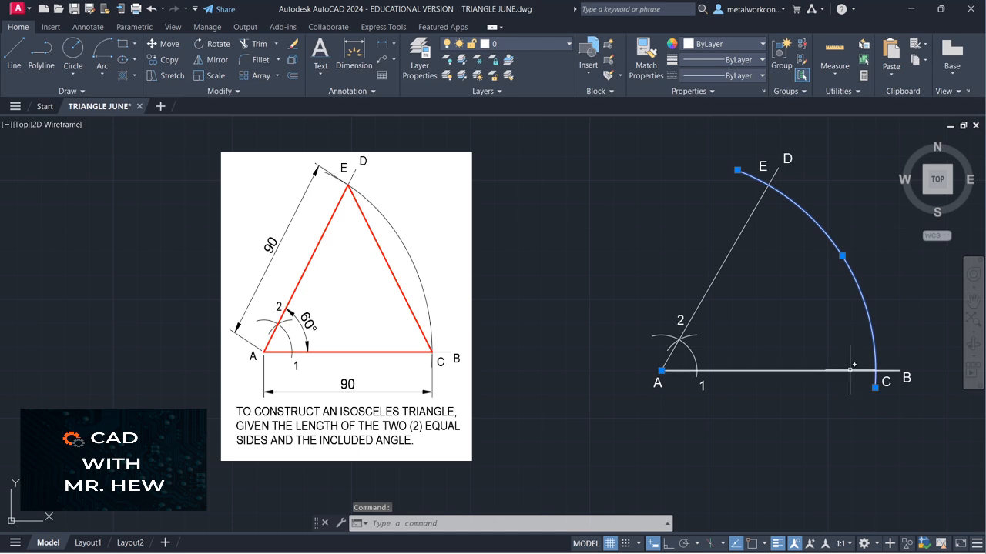
pyautogui.press('Escape')
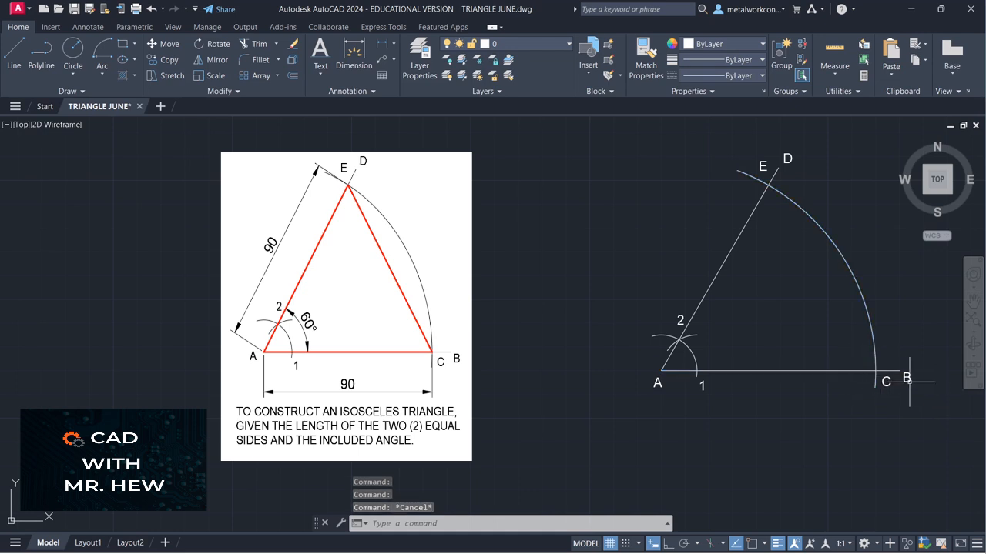
# With object snap on, draw a line from the intersection at E to the intersection at C
pyautogui.click(14, 53)
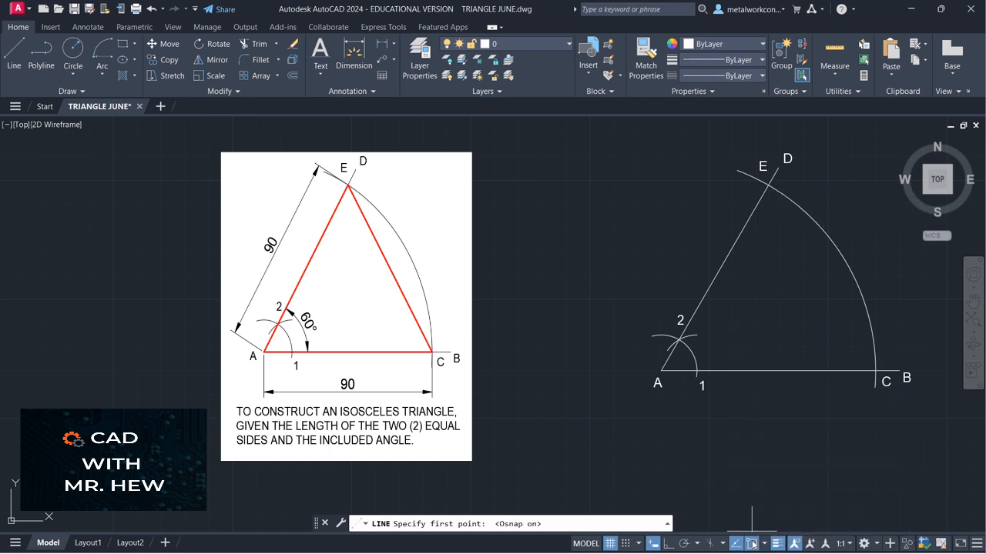
pyautogui.click(769, 186)
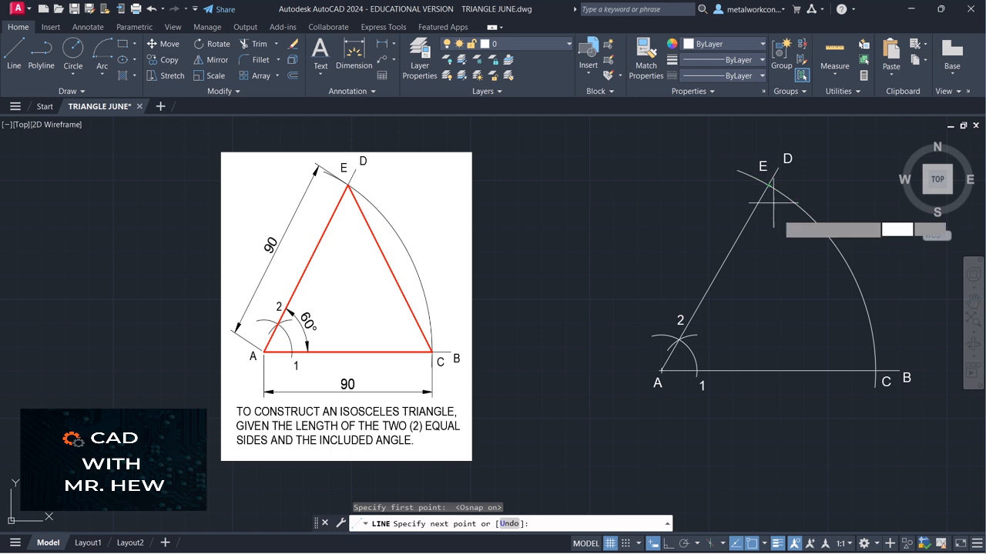
pyautogui.click(876, 371)
pyautogui.press('Return')
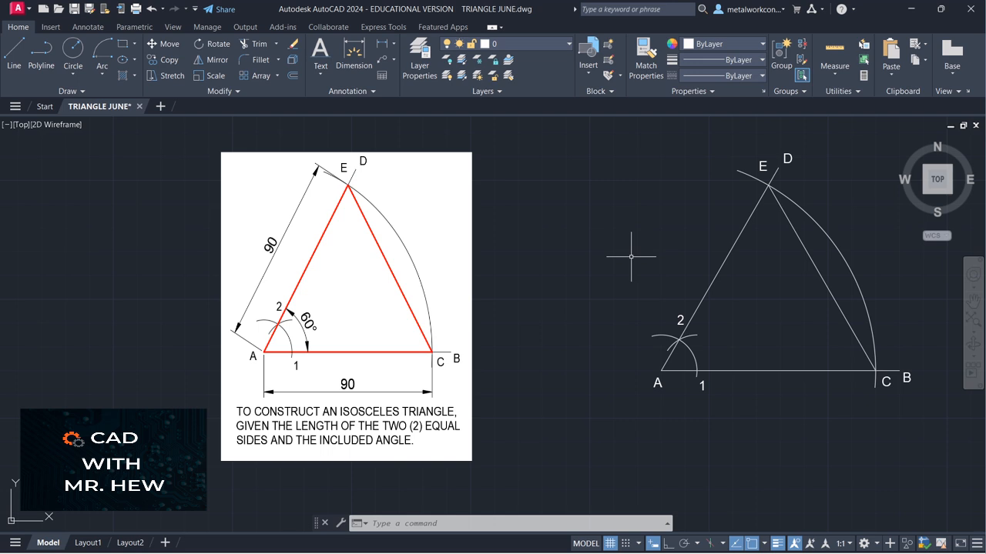
# Add a linear dimension from A to C, placed below the base line
pyautogui.click(383, 45)
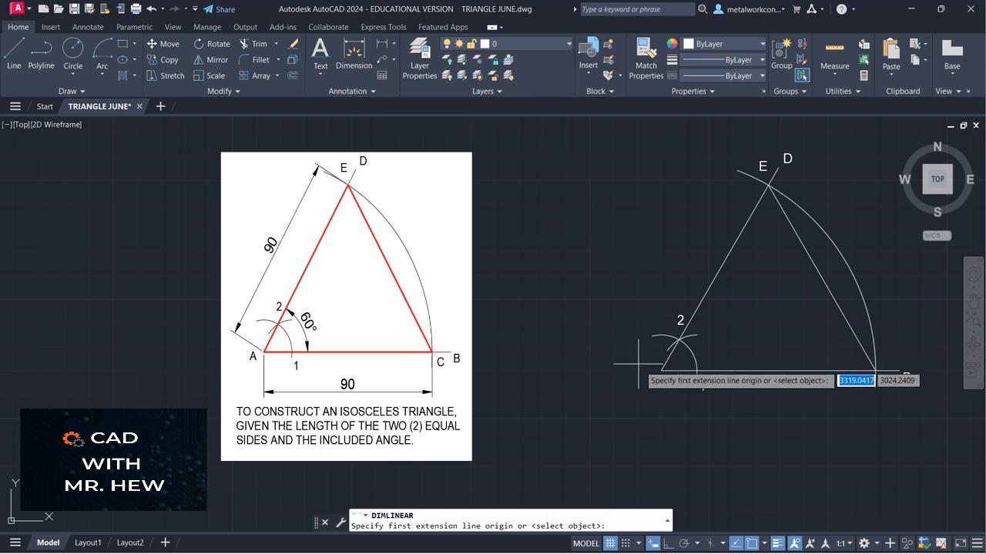
pyautogui.click(659, 370)
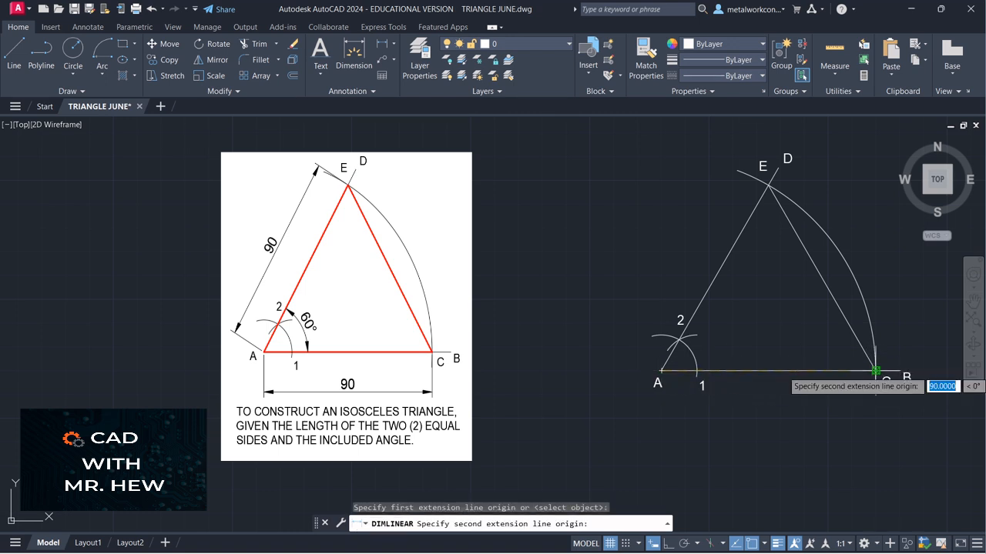
pyautogui.click(875, 370)
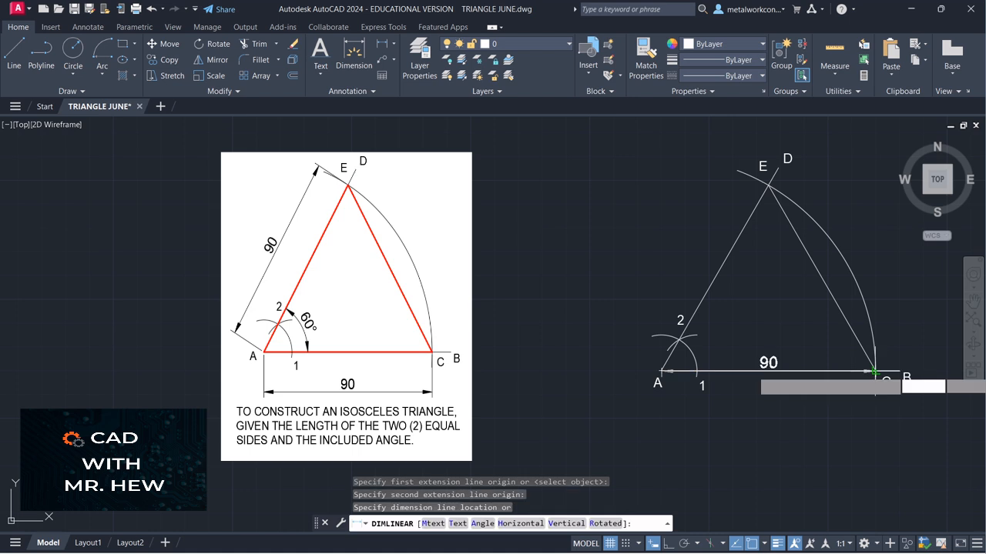
pyautogui.click(871, 415)
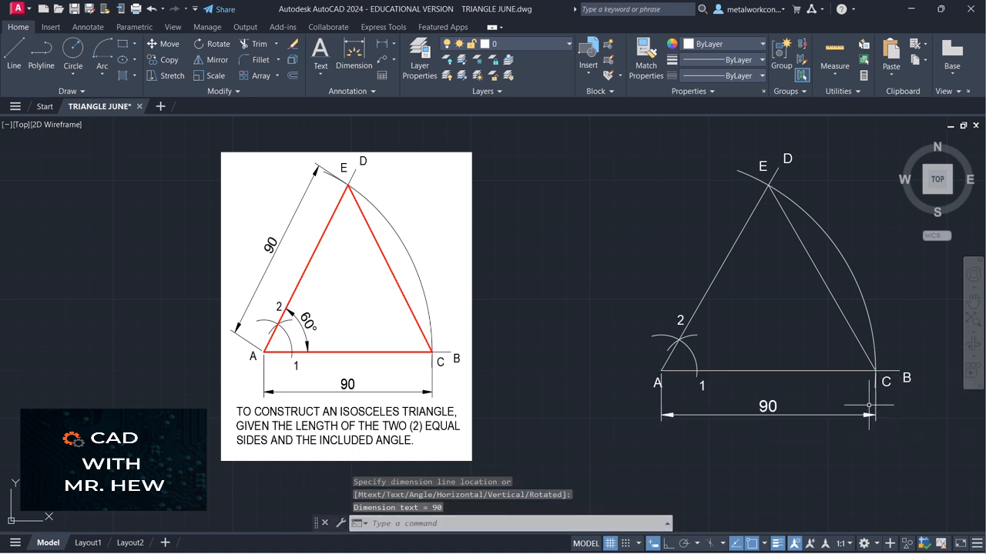
# Move the label A slightly up and left, clear of the base dimension's extension line, with object snap off for the placement
pyautogui.click(163, 44)
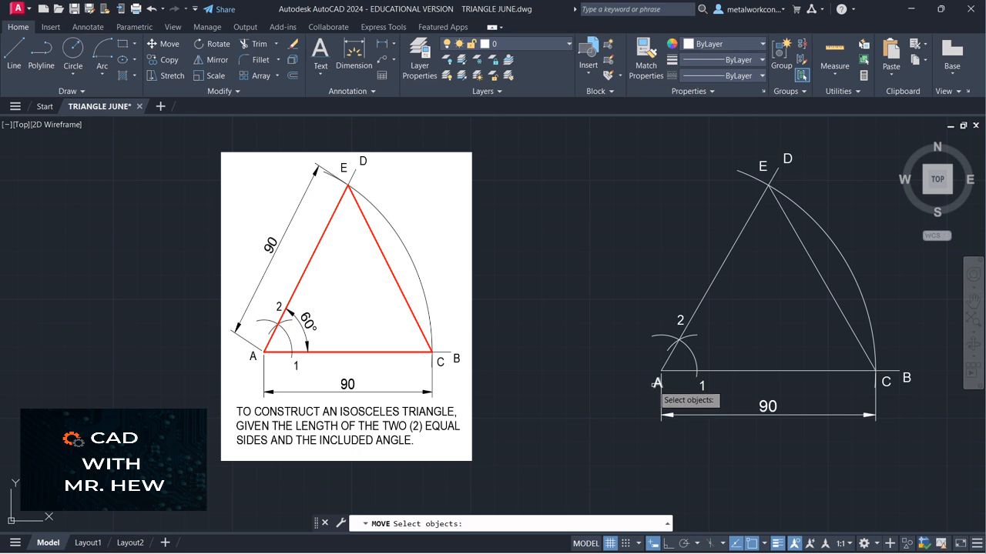
pyautogui.click(659, 382)
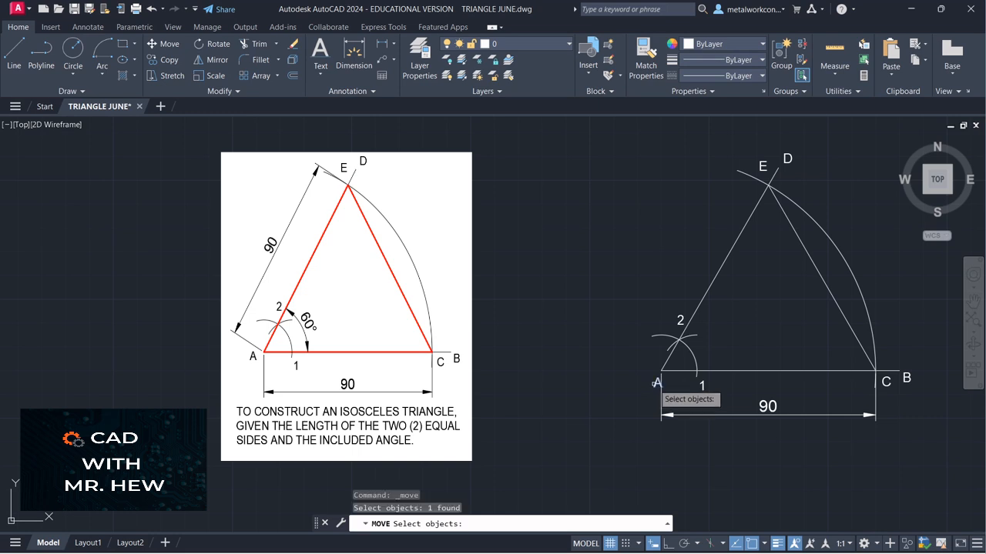
pyautogui.press('Return')
pyautogui.click(655, 382)
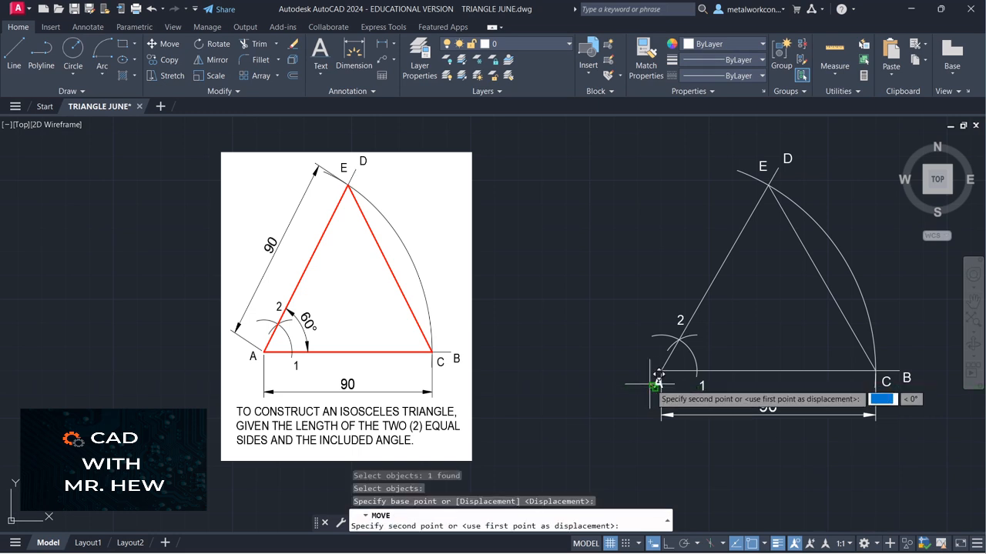
pyautogui.press('F3')
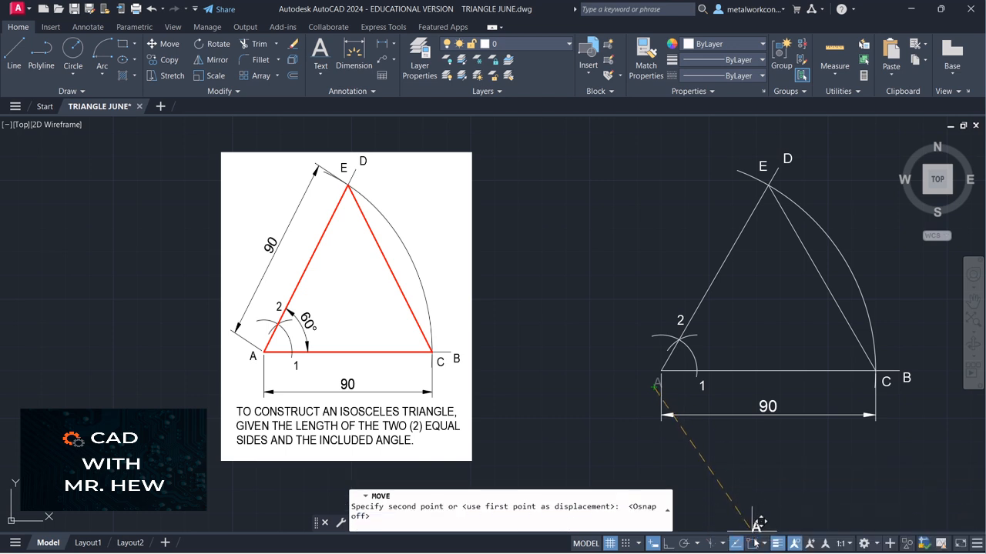
pyautogui.click(655, 376)
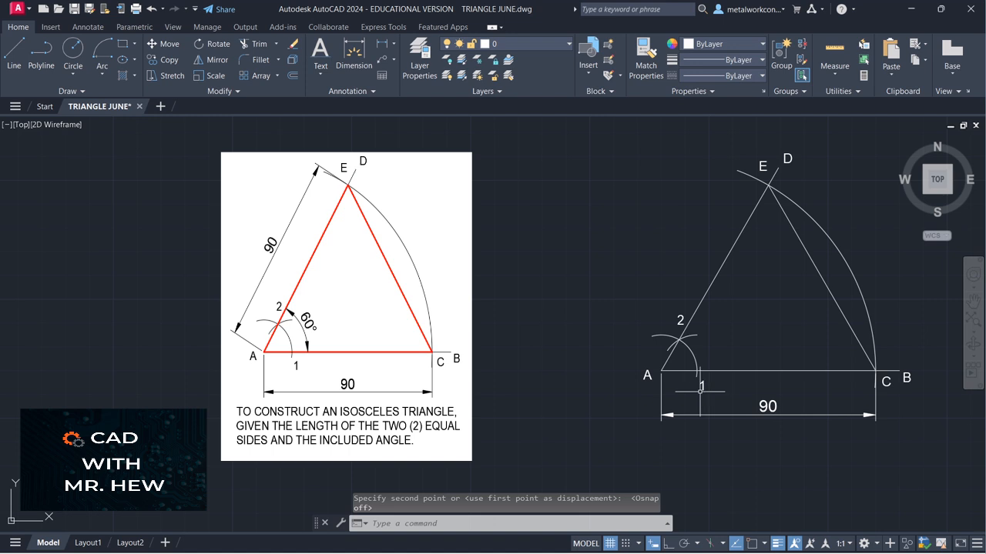
# With object snap on, add an aligned dimension from A to E, placed outside the triangle's sloping side
pyautogui.click(393, 44)
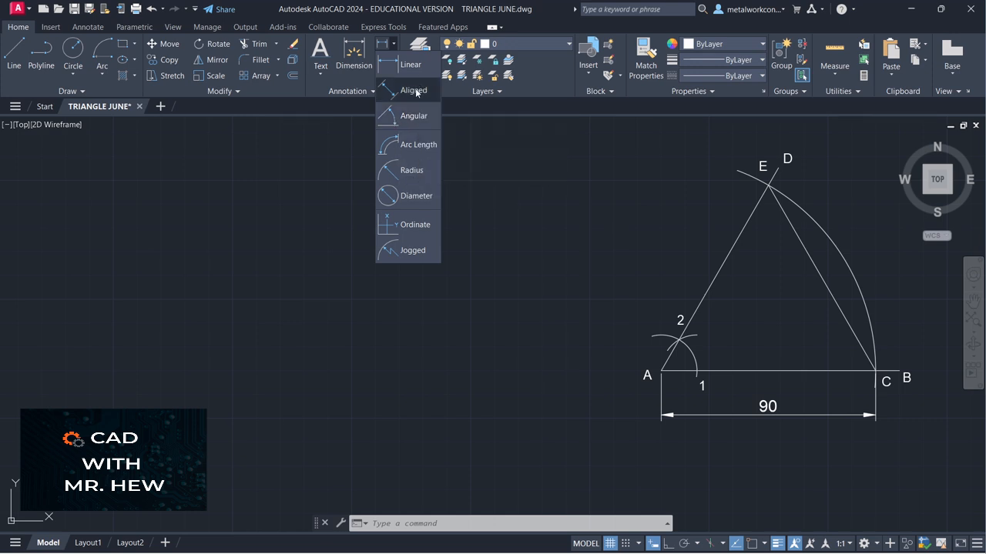
pyautogui.click(416, 90)
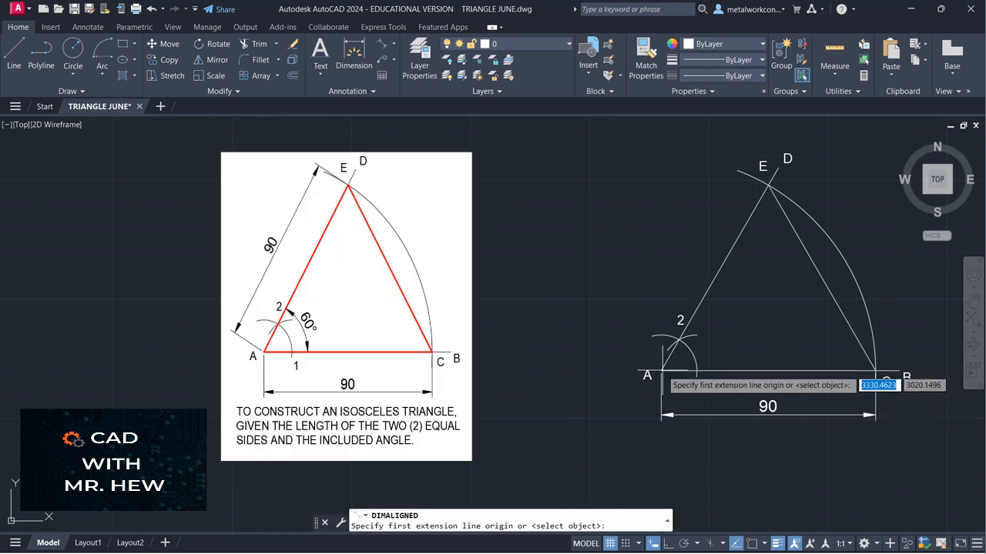
pyautogui.press('F3')
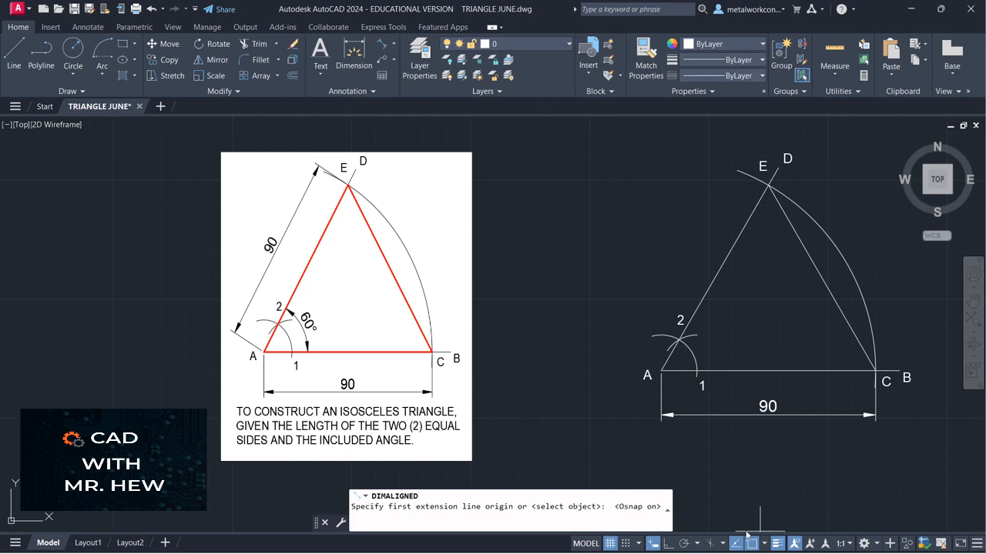
pyautogui.click(661, 371)
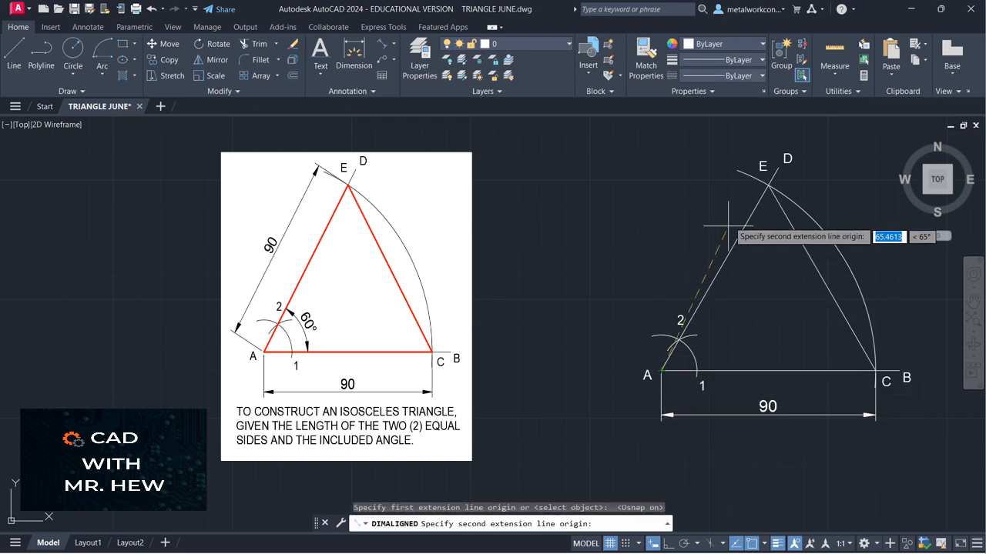
pyautogui.click(768, 185)
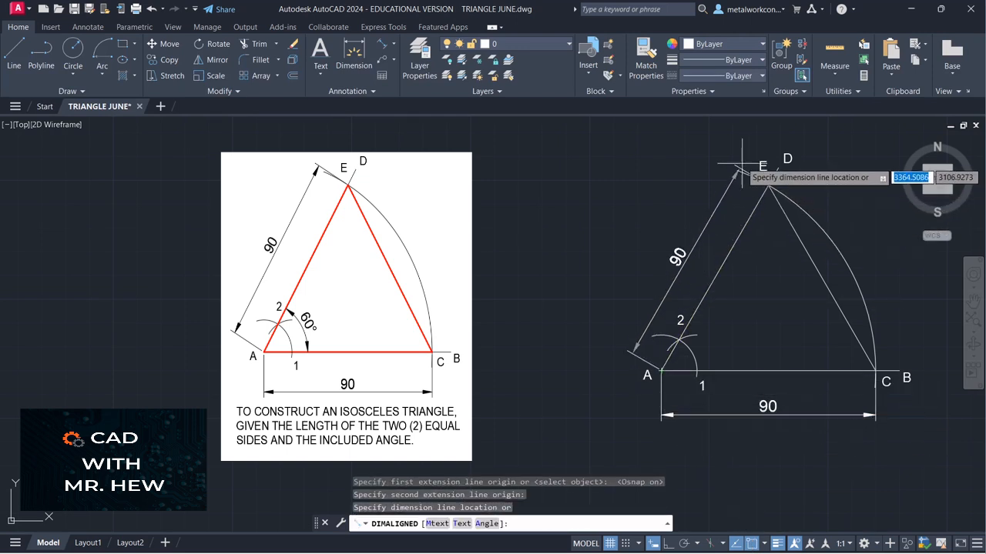
pyautogui.click(732, 159)
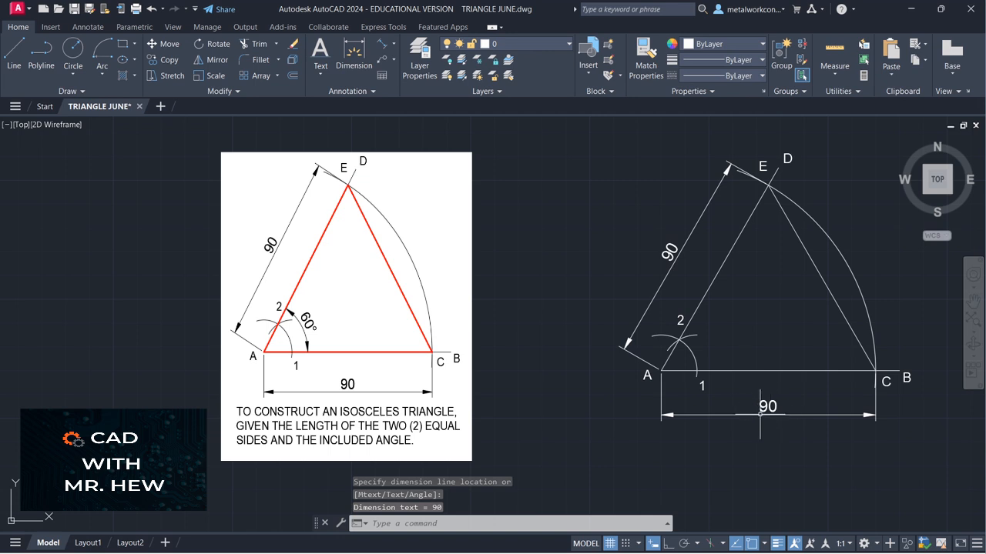
# Add an angular dimension between the base line and line AE, with its arc just outside the small construction arcs
pyautogui.click(392, 46)
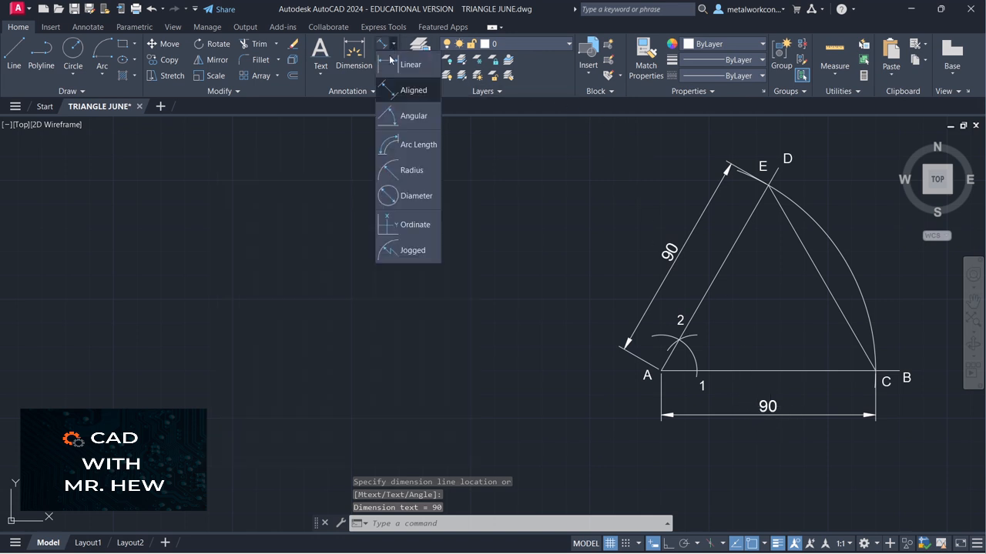
pyautogui.click(398, 117)
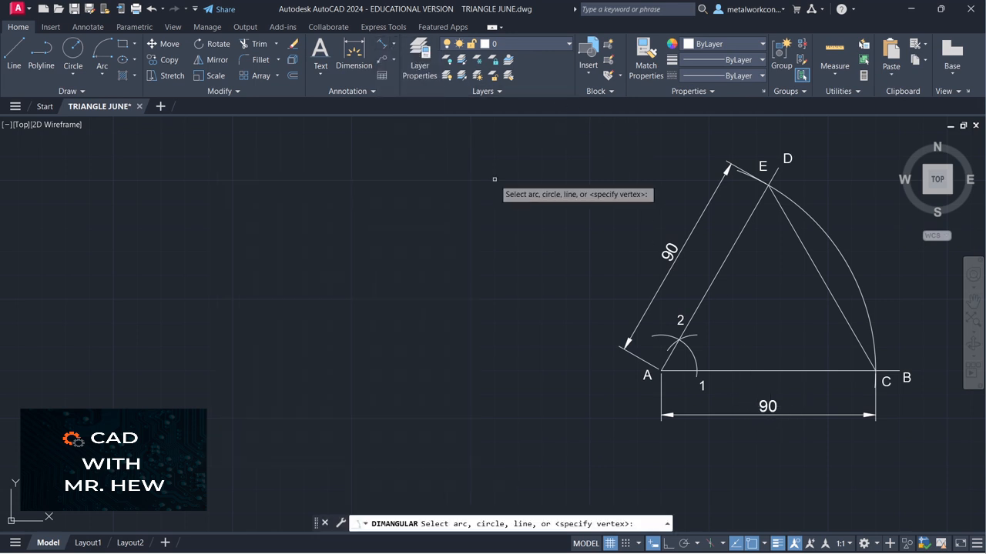
pyautogui.click(738, 370)
pyautogui.click(700, 305)
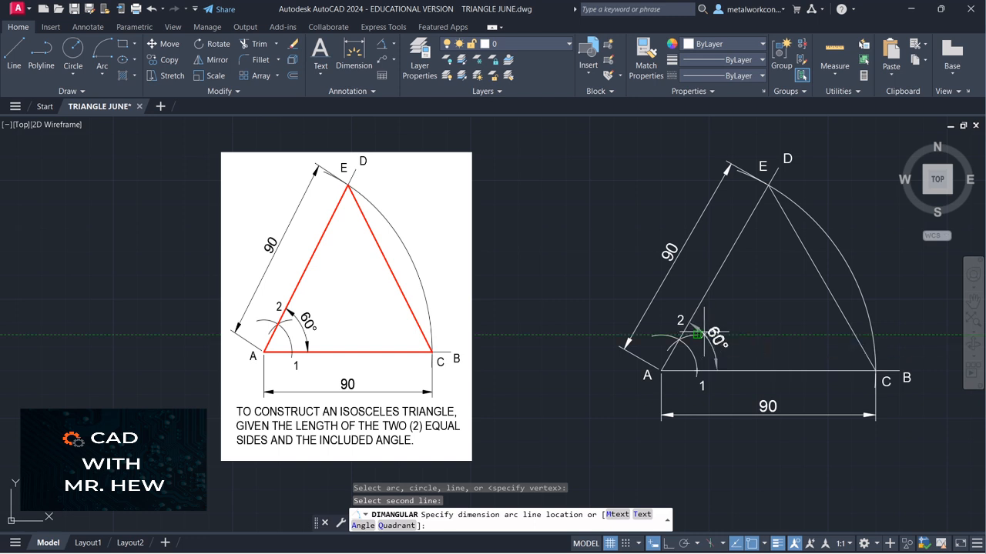
pyautogui.click(708, 339)
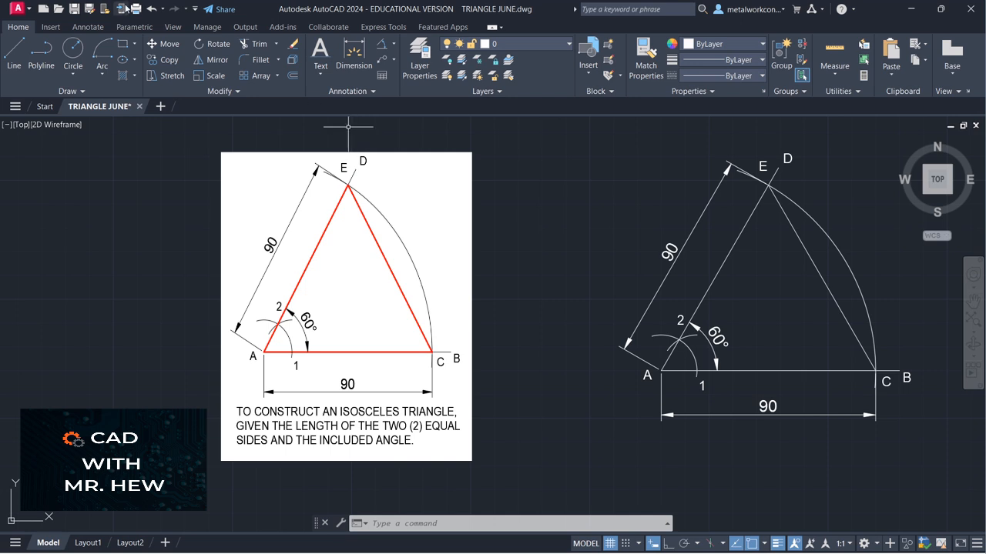
# Break the base line AB at point C with Break at Point
pyautogui.click(236, 91)
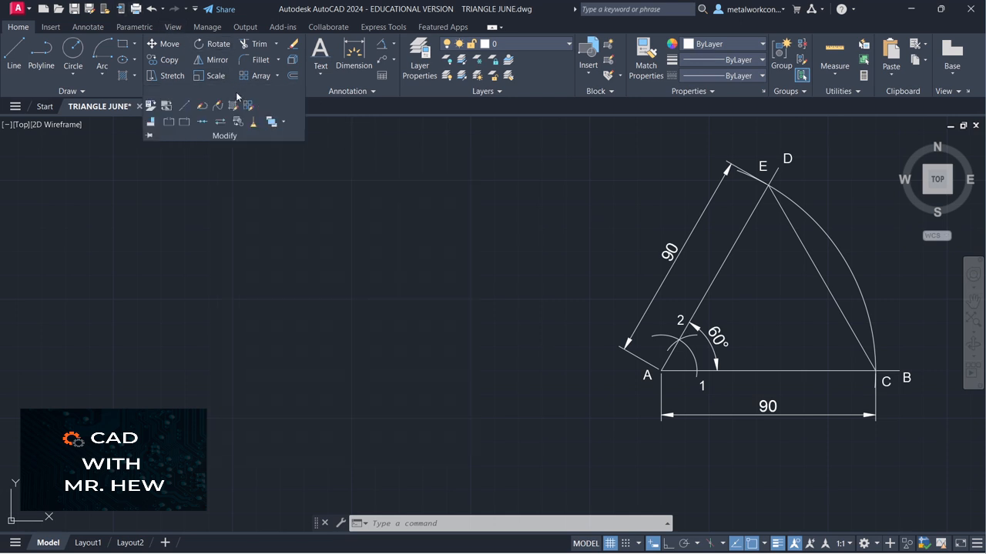
pyautogui.click(185, 124)
pyautogui.click(826, 371)
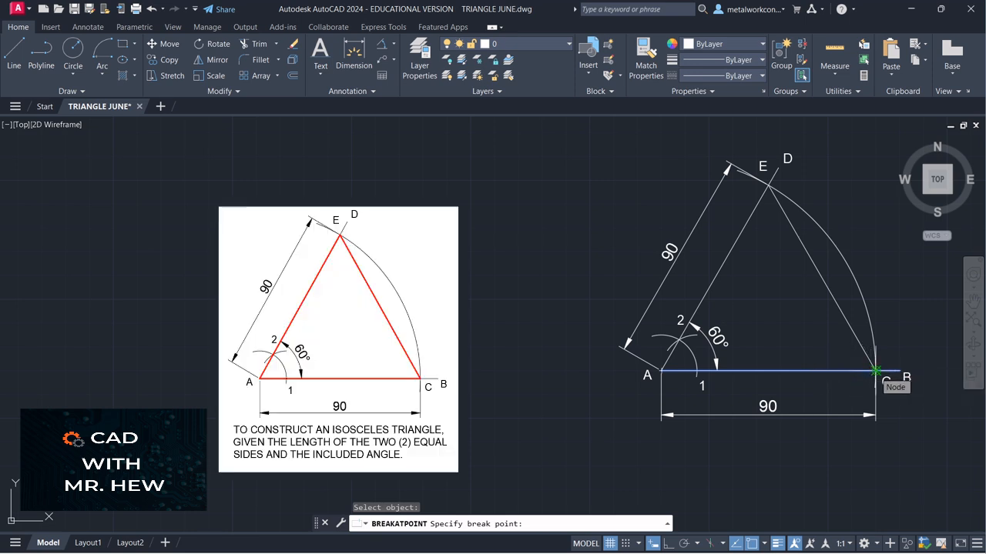
pyautogui.click(876, 371)
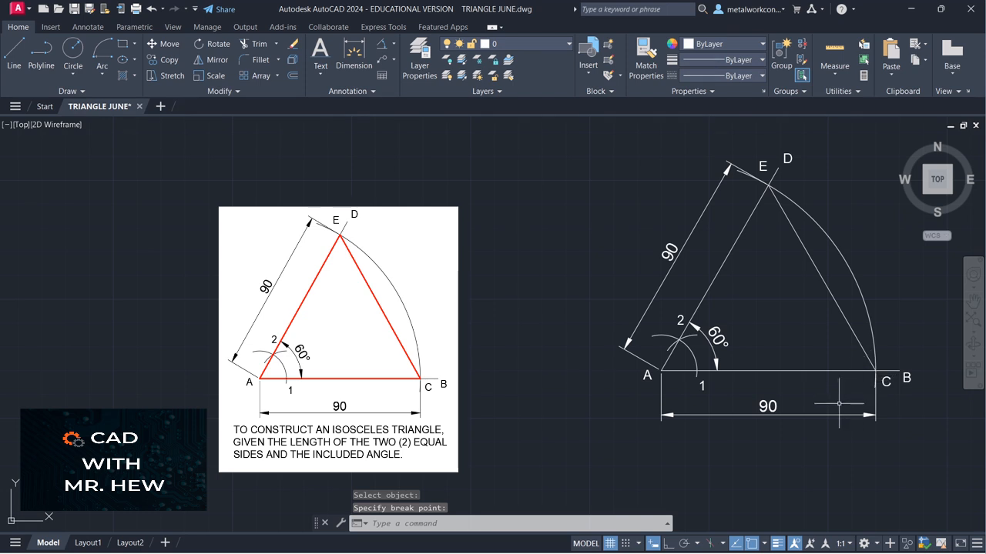
# Break the sloping line AD at its intersection E, and end the repeated break command
pyautogui.press('Return')
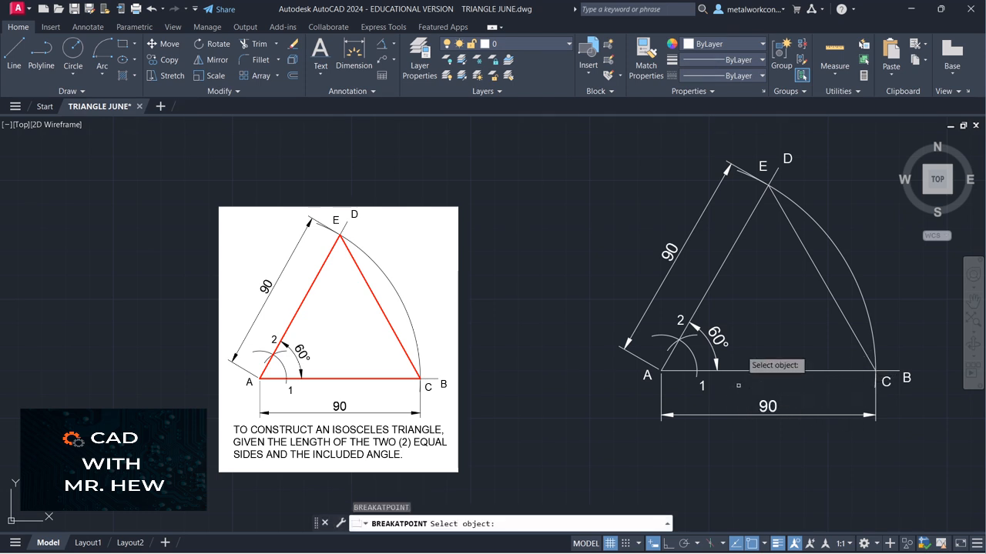
pyautogui.click(714, 275)
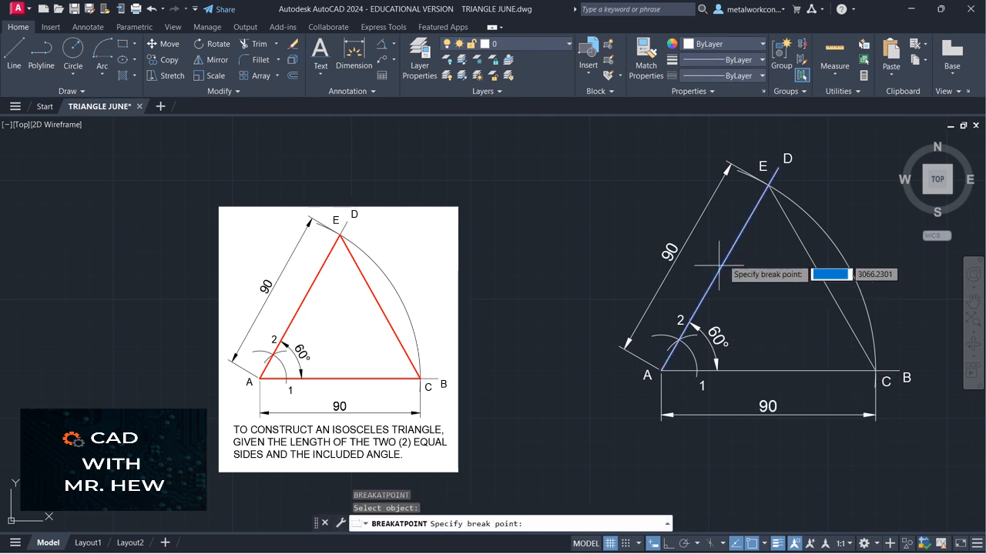
pyautogui.click(767, 185)
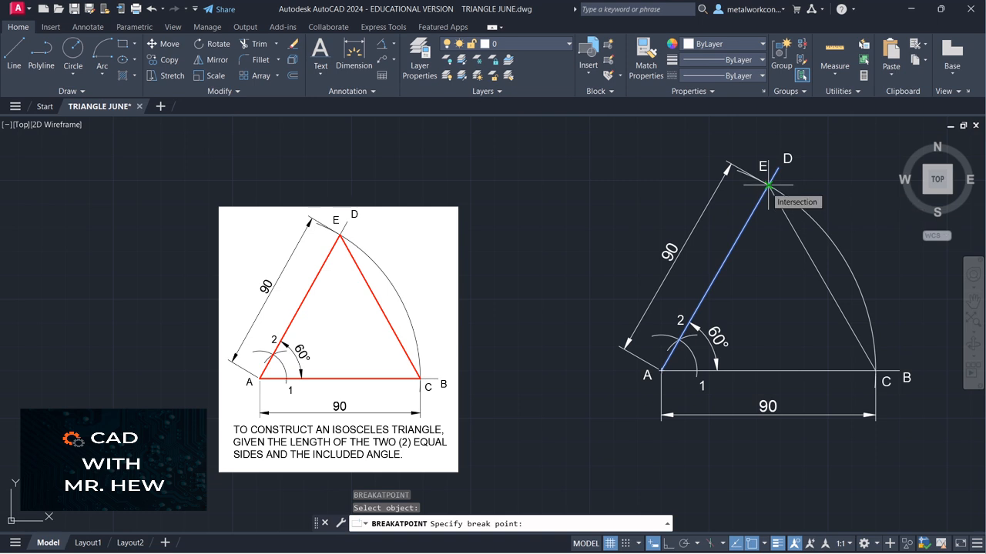
pyautogui.press('Return')
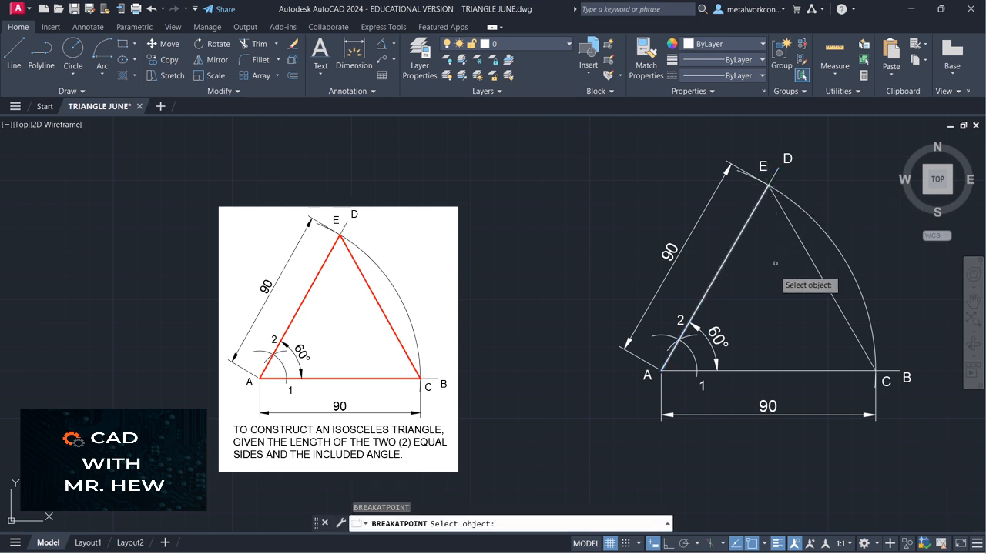
pyautogui.press('Escape')
pyautogui.press('Escape')
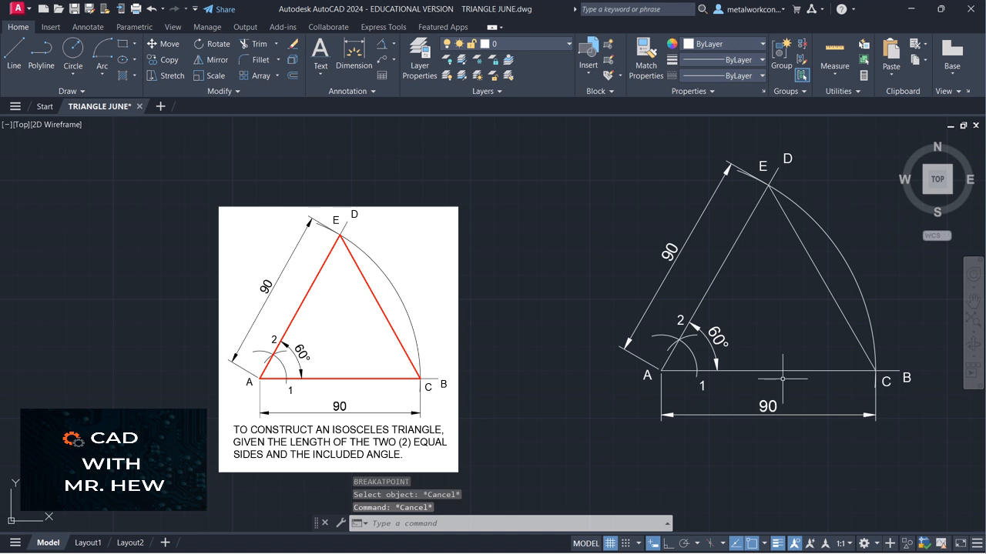
# Put the three triangle sides AC, AE and EC on the OUTLINE layer and clear the selection
pyautogui.click(781, 370)
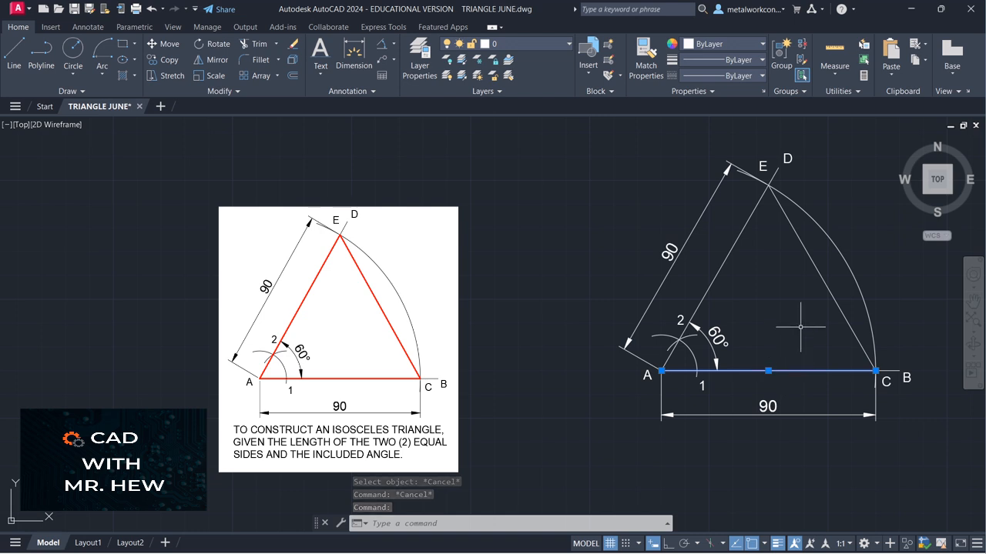
pyautogui.click(738, 240)
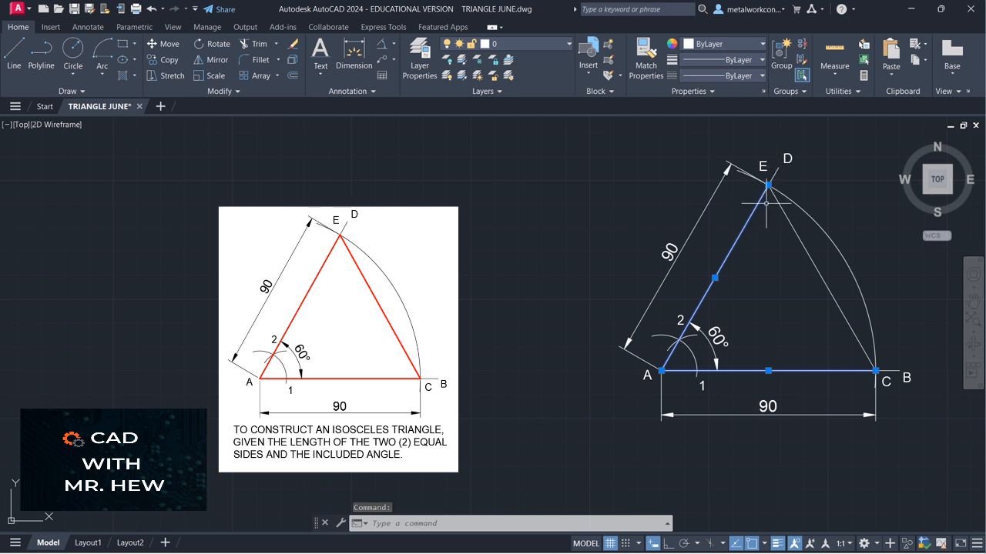
pyautogui.click(801, 242)
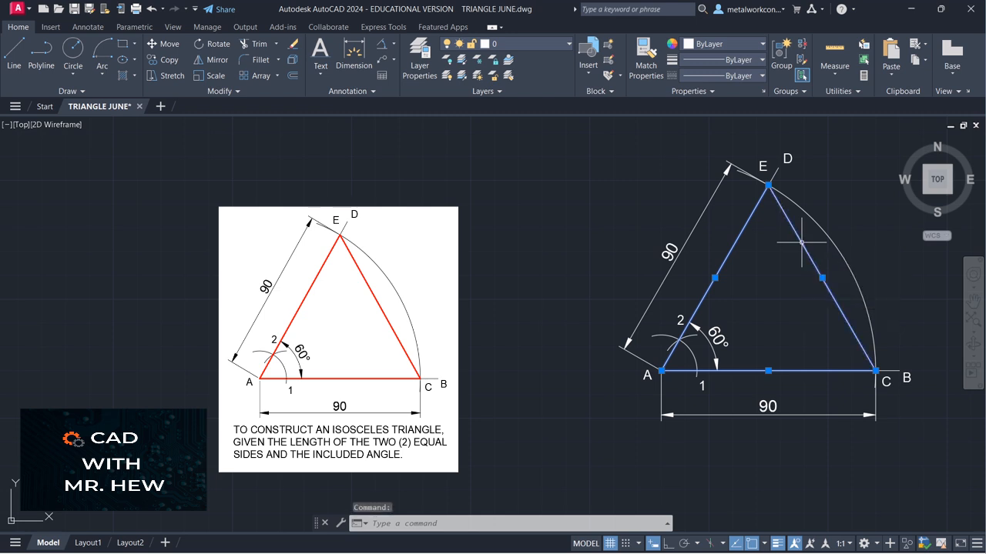
pyautogui.click(543, 41)
pyautogui.click(539, 123)
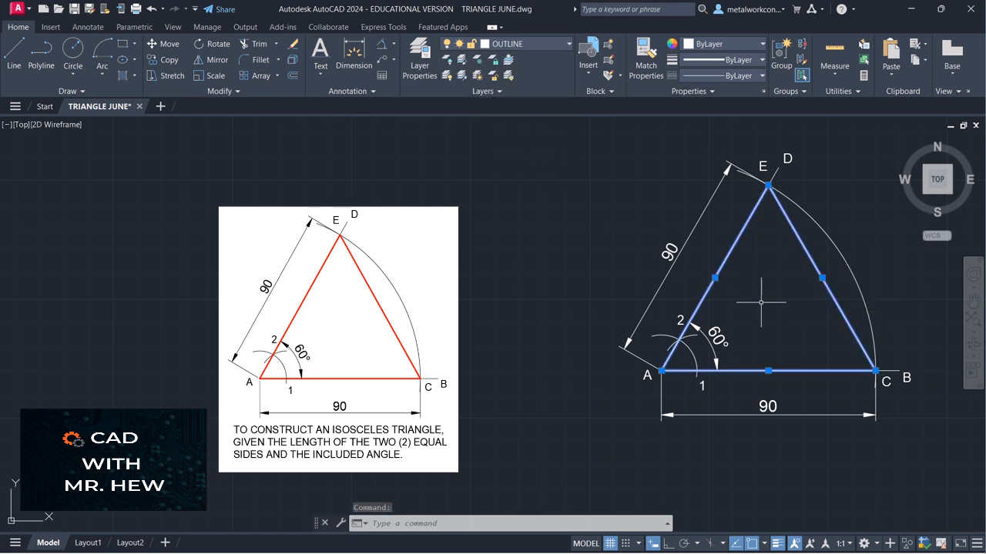
pyautogui.press('Escape')
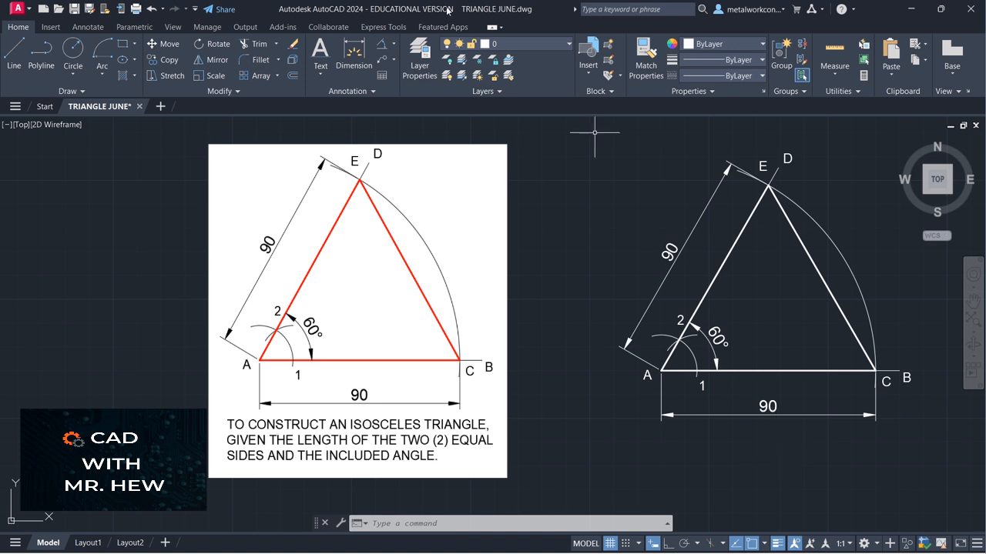
# Place a multiline text box below the base dimension, slightly wider than the triangle, and enter "TO CONSTRUCT AN ISOSCELES TRIANGLE"
pyautogui.click(318, 72)
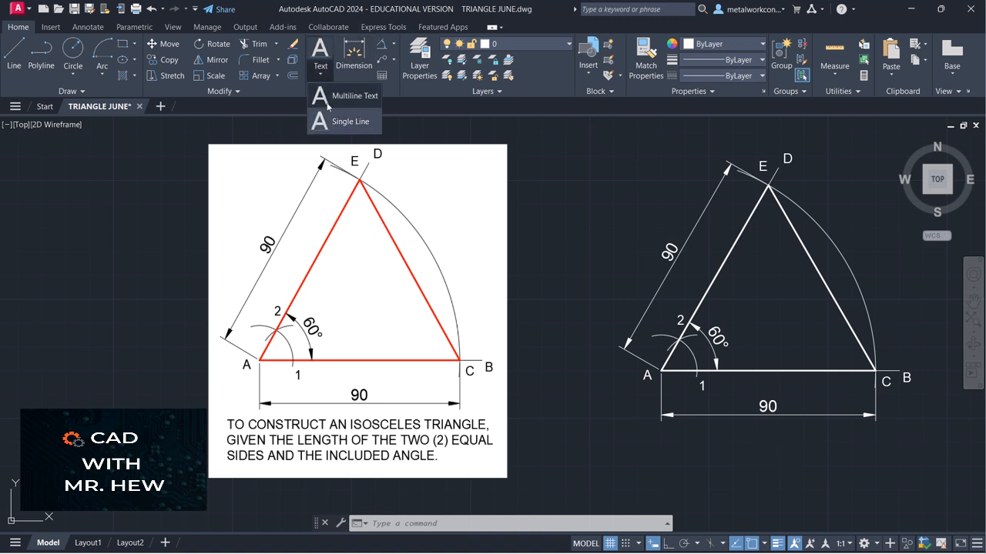
pyautogui.click(336, 99)
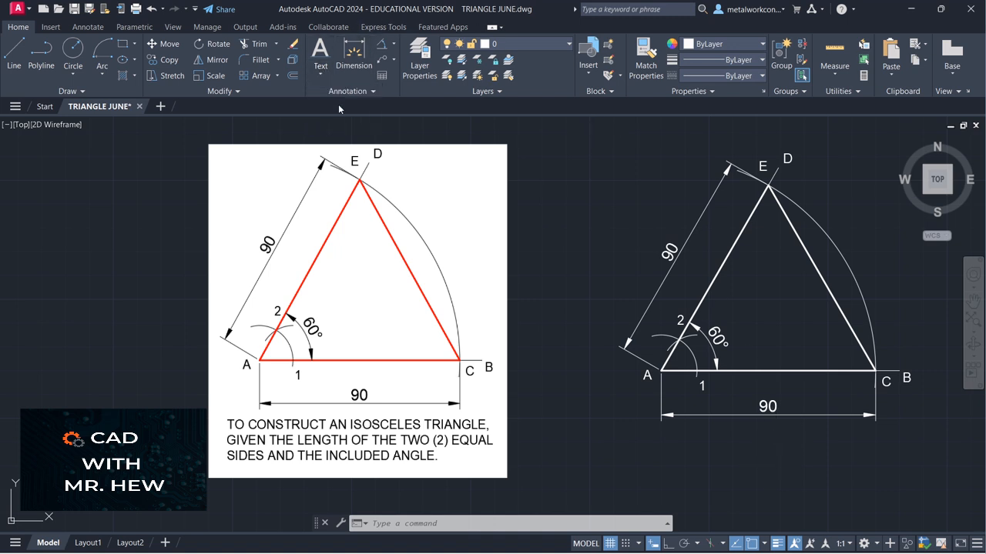
pyautogui.click(627, 431)
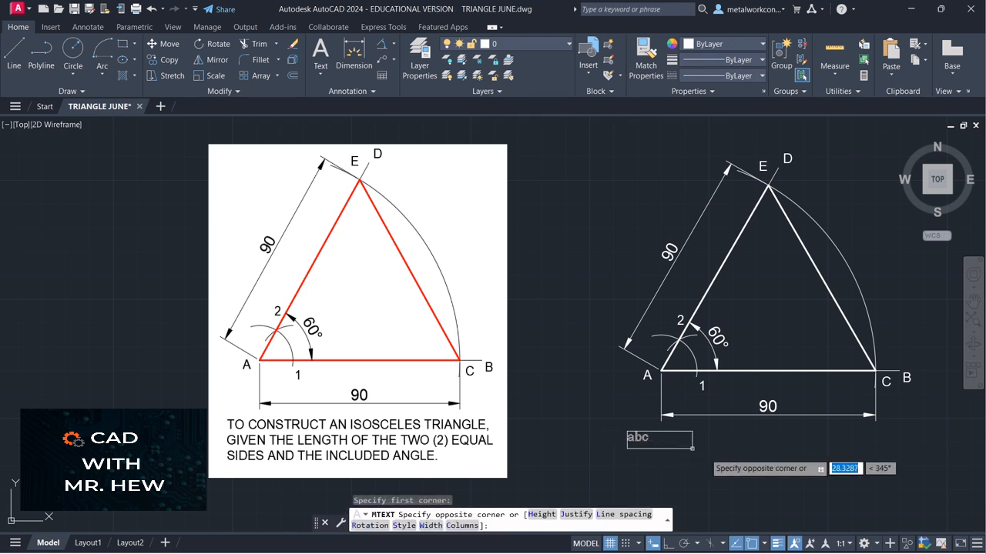
pyautogui.click(914, 488)
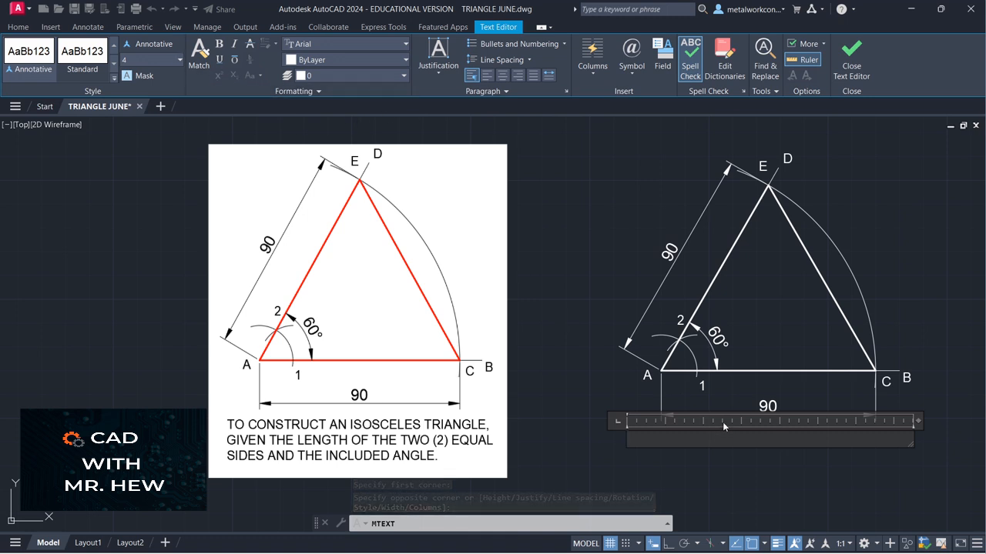
pyautogui.write('TO')
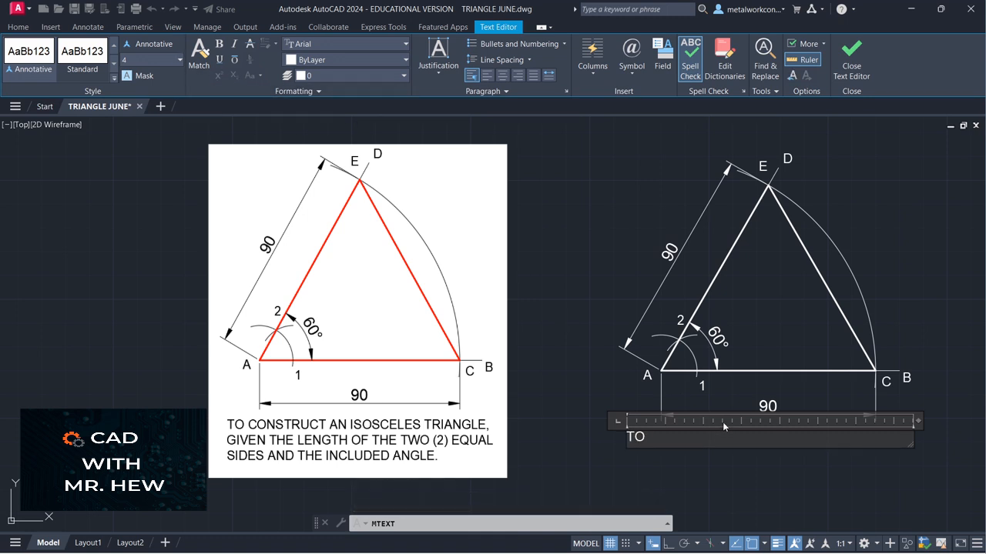
pyautogui.write(' CONSTRUCT AN ISOSCE')
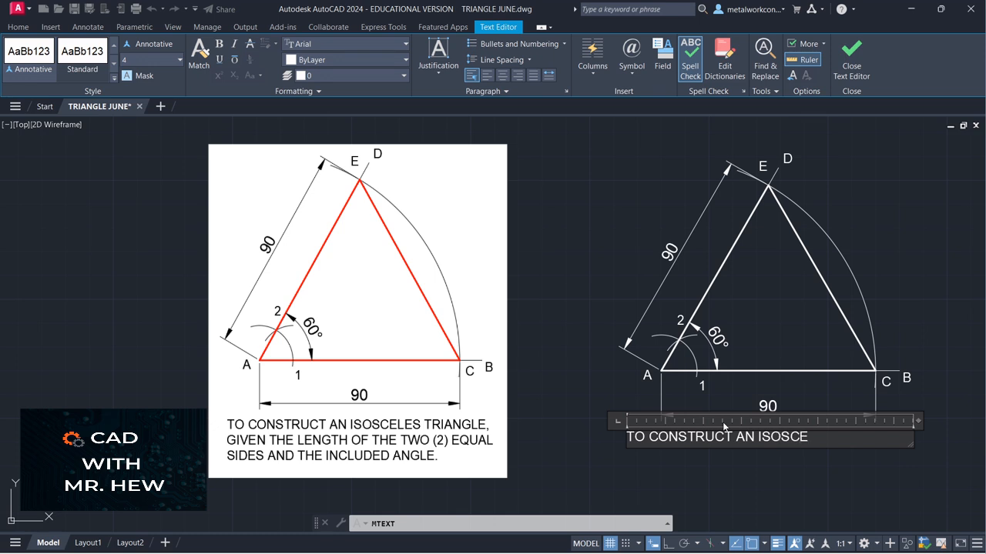
pyautogui.write('LES TRIANGLE')
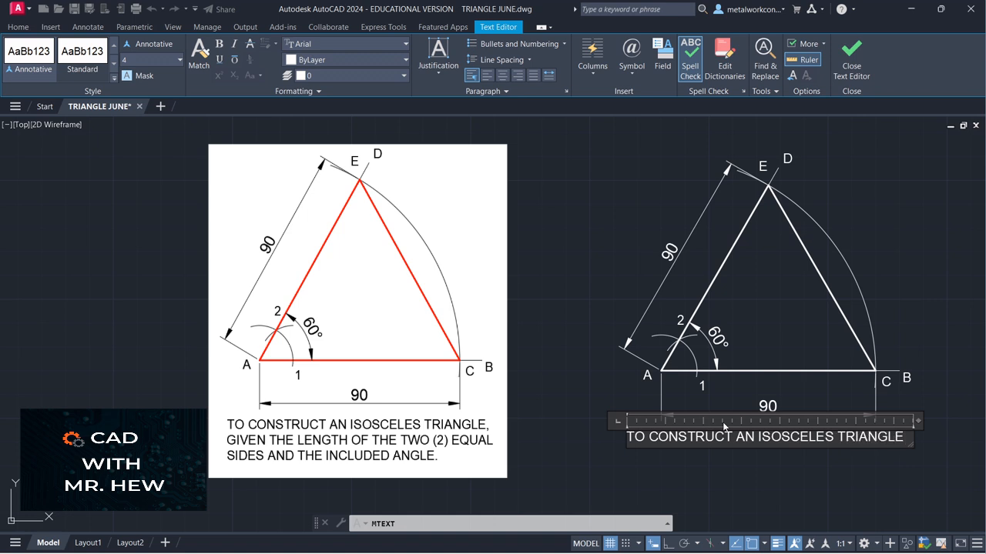
# Continue the caption with ", GIVEN THE LENGTH OF THE TWO(2) EQUAL SIDES AND THE"
pyautogui.write(', GIVEN ')
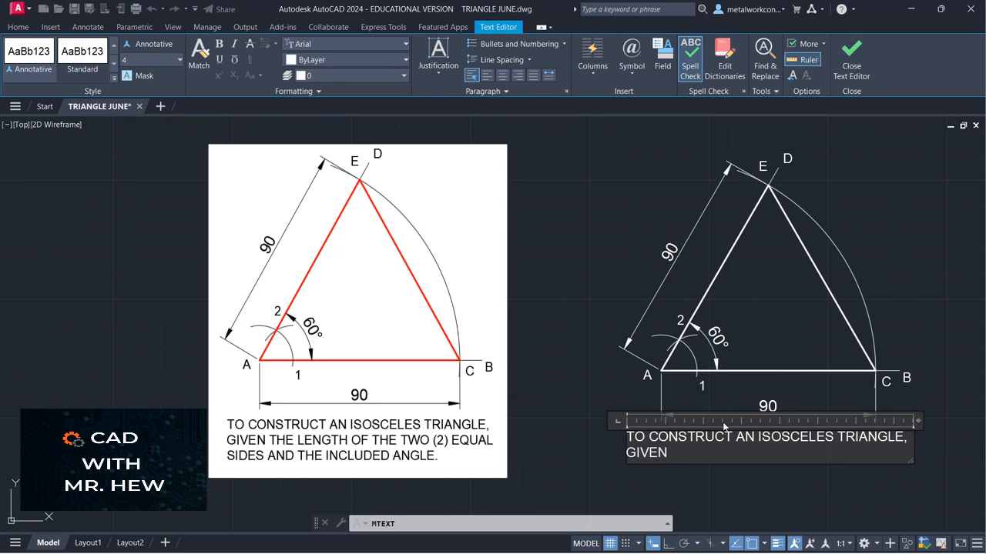
pyautogui.write('THE LENGTH ')
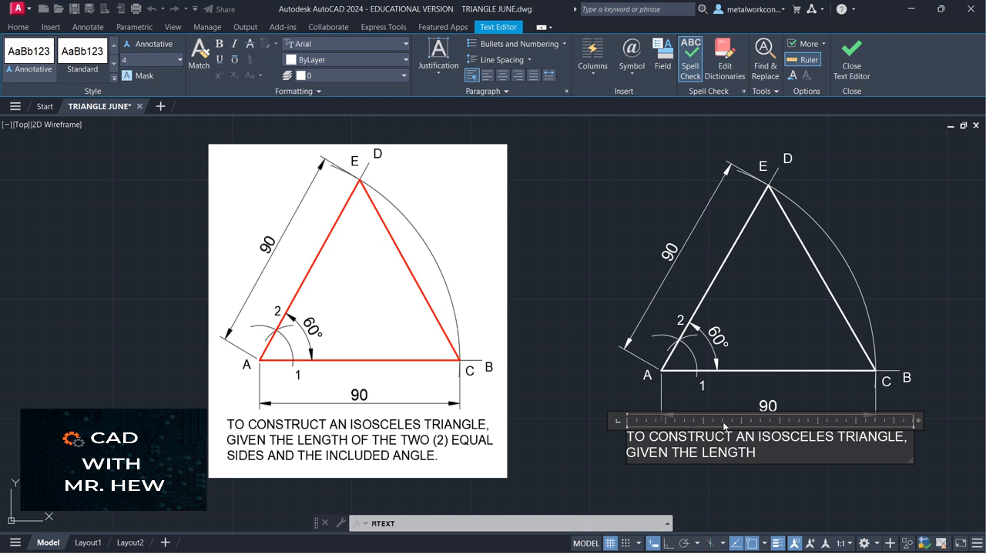
pyautogui.write('OF THE TWO(2')
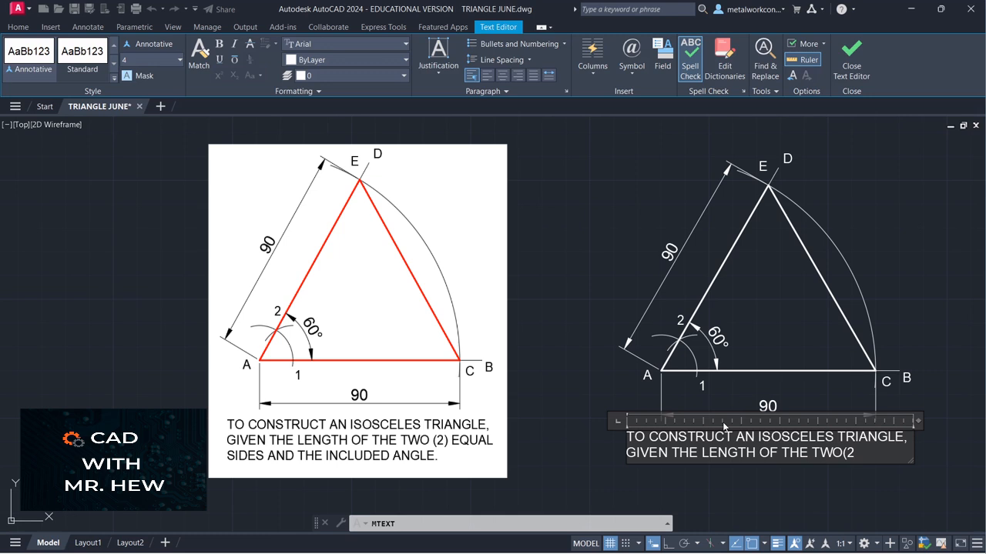
pyautogui.write(') ')
pyautogui.write('EQUA')
pyautogui.write('L S')
pyautogui.write('U')
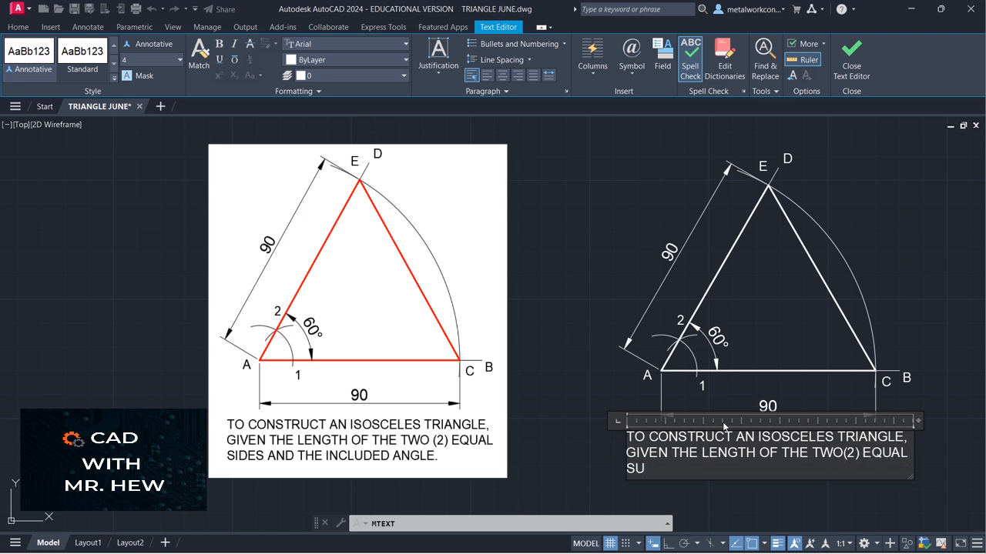
pyautogui.press('BackSpace')
pyautogui.write('IDES AND THE ')
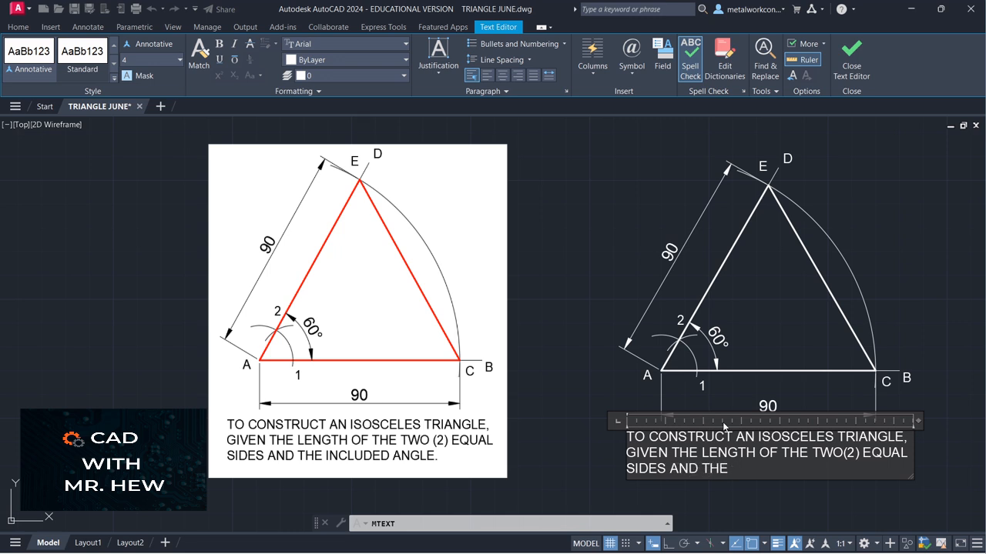
# Complete the caption's last line with "INCLUDED ANGLE.", correcting any misspelled letters
pyautogui.write('INCLY')
pyautogui.press('BackSpace')
pyautogui.write('UDED')
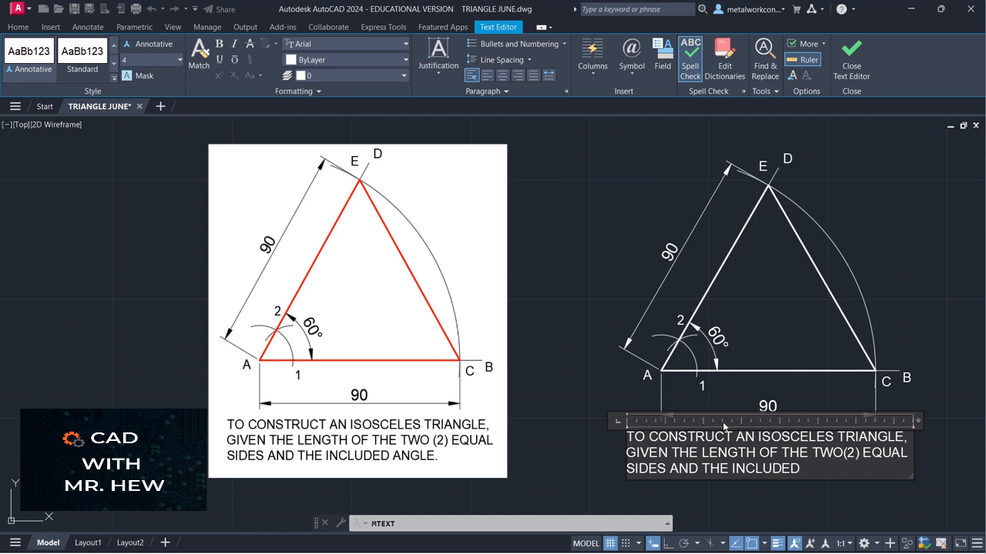
pyautogui.write(' ANNGLE')
pyautogui.press('Left')
pyautogui.press('Left')
pyautogui.press('Left')
pyautogui.press('Left')
pyautogui.press('BackSpace')
pyautogui.press('Right')
pyautogui.press('Right')
pyautogui.write('.')
# Insert a space between "TWO" and "(2)" to finish the caption, and dismiss the battery notification
pyautogui.click(841, 452)
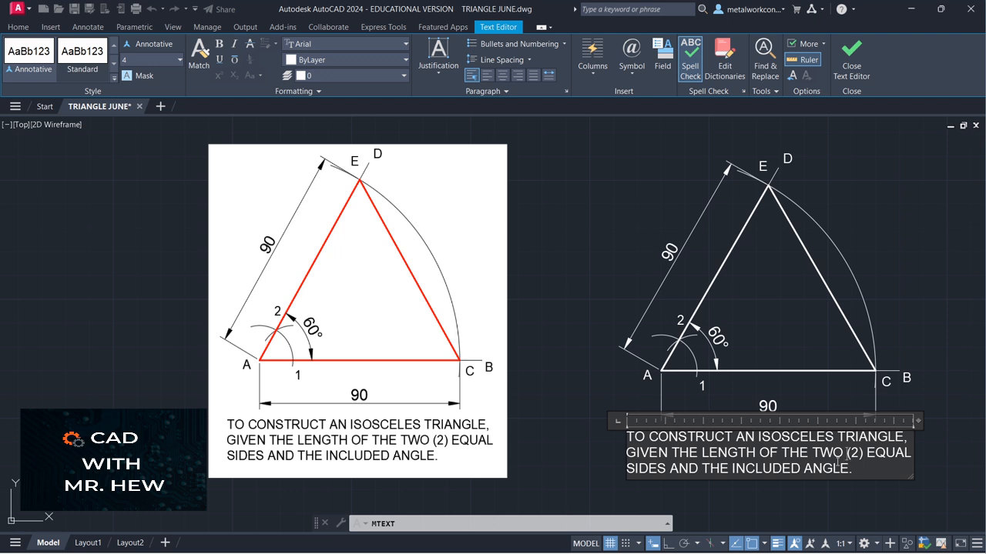
pyautogui.click(582, 464)
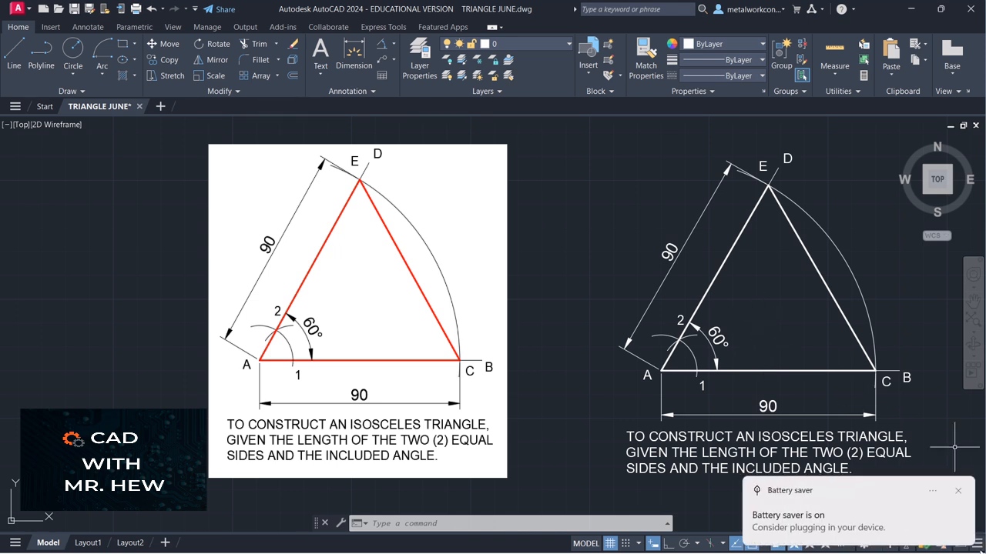
pyautogui.click(957, 492)
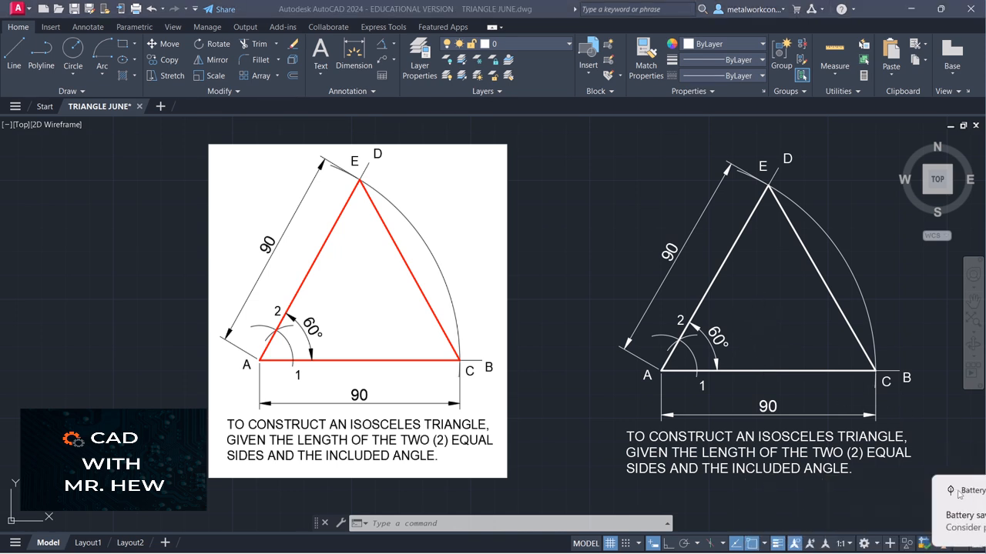